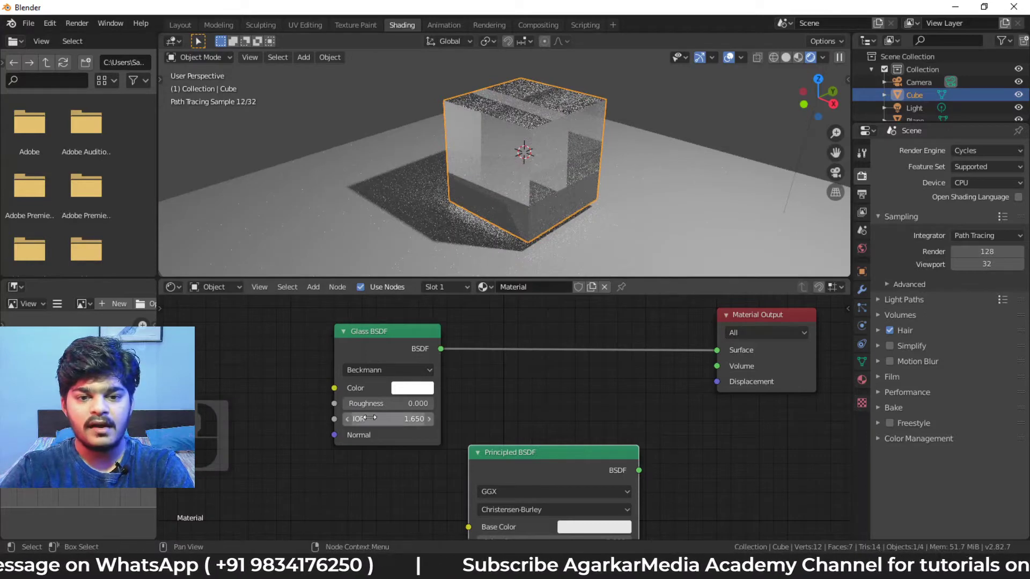
Set the IOR of the Glass BSDF node to 1.33
click(348, 419)
click(348, 419)
click(348, 419)
click(349, 419)
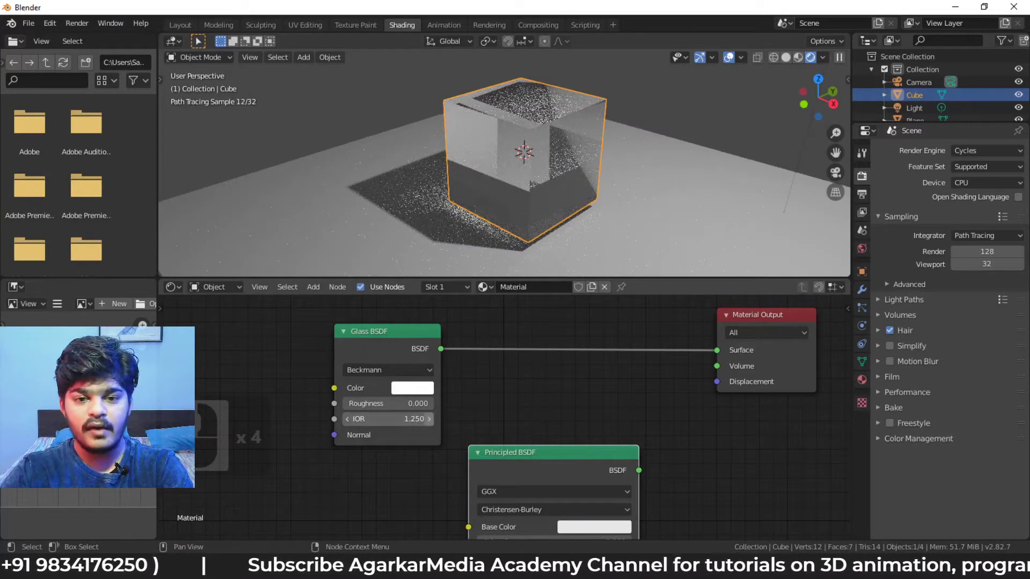
double_click(413, 419)
text(1.351.33)
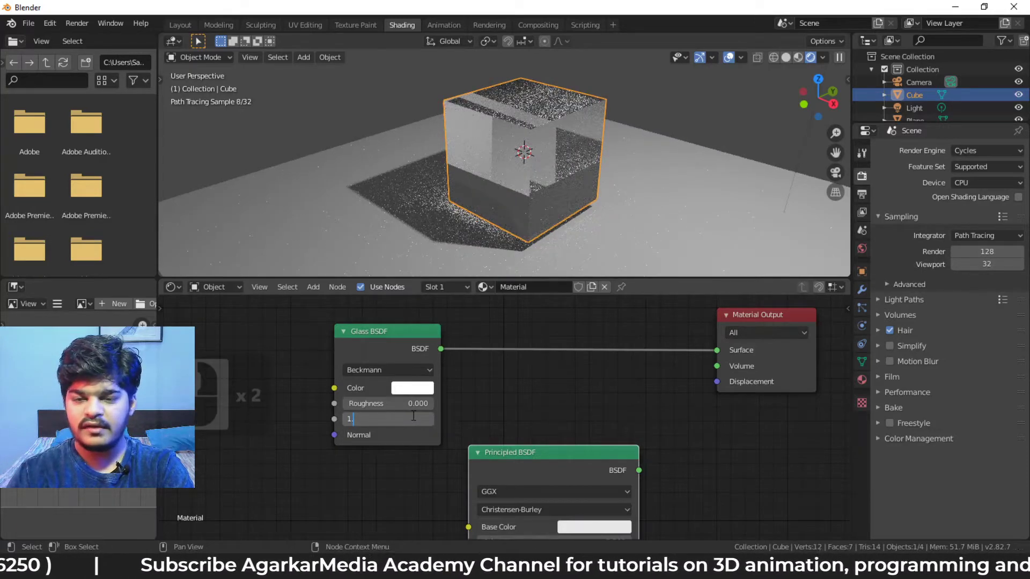
key(Return)
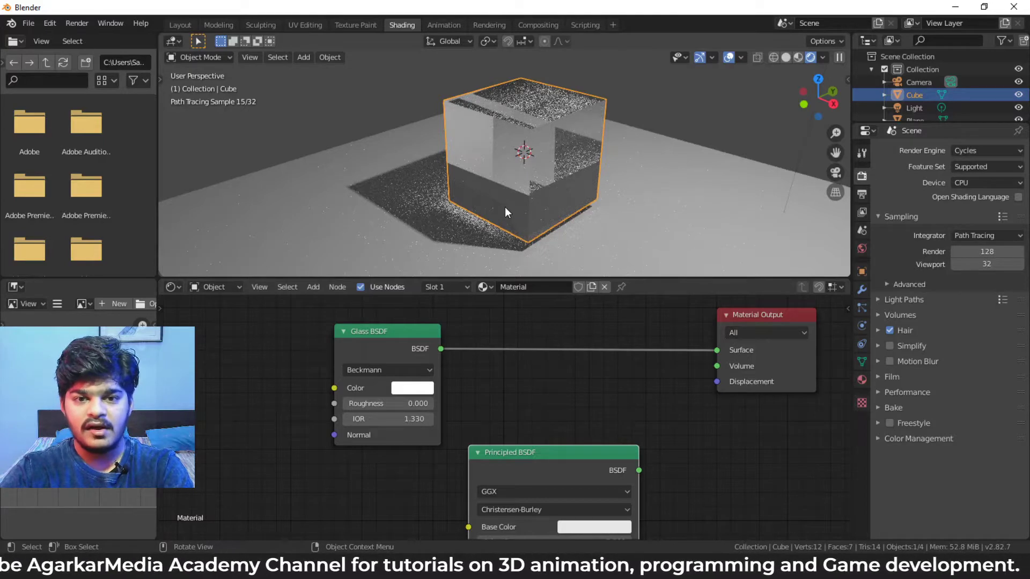
Tint the Glass BSDF color a pale mint green
mouse_move(504, 207)
middle_down()
mouse_move(568, 195)
mouse_move(552, 201)
middle_up()
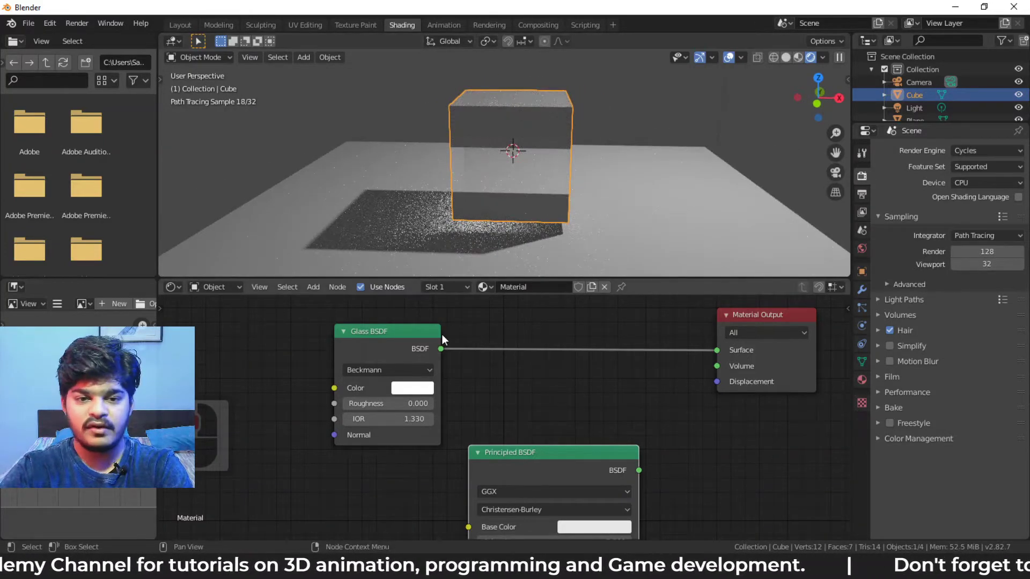
mouse_move(442, 253)
middle_down()
mouse_move(497, 237)
mouse_move(514, 195)
mouse_move(420, 204)
middle_up()
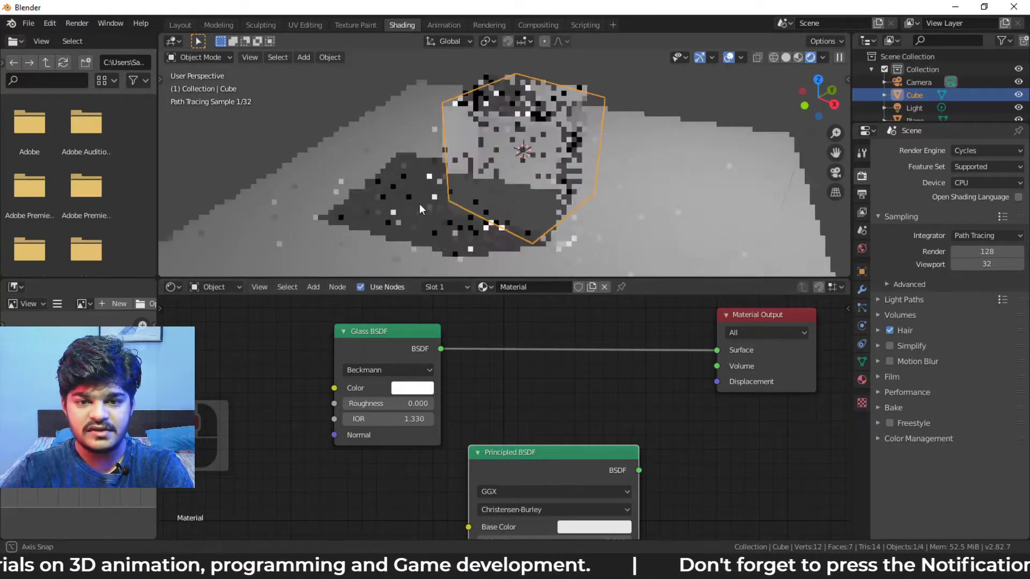
click(411, 388)
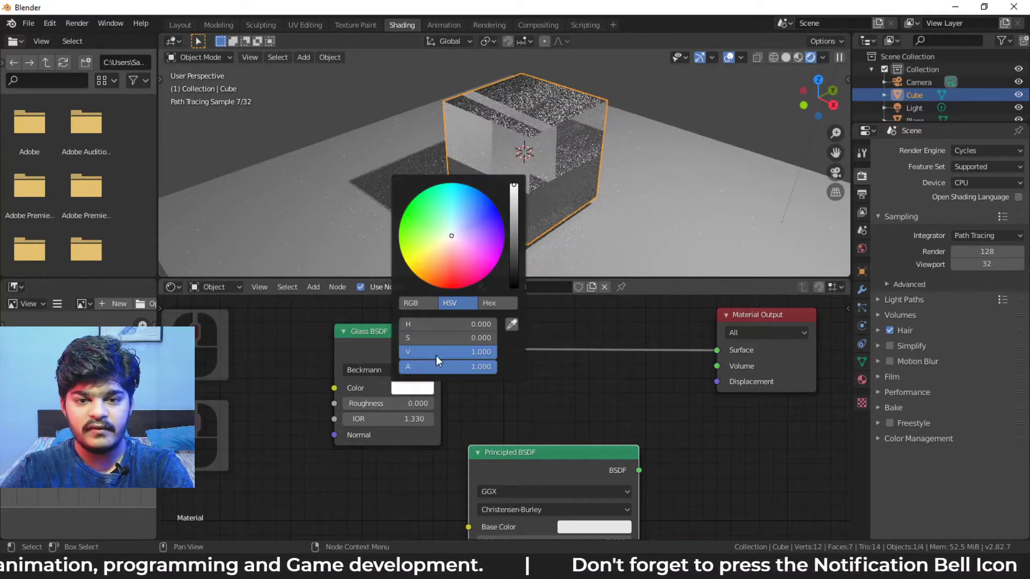
mouse_move(451, 237)
mouse_down()
mouse_move(451, 257)
mouse_move(473, 242)
mouse_move(438, 198)
mouse_move(435, 222)
mouse_move(472, 229)
mouse_move(446, 225)
mouse_up()
Replace the Glass BSDF with a Glossy BSDF node connected to the Material Output's Surface input
click(359, 327)
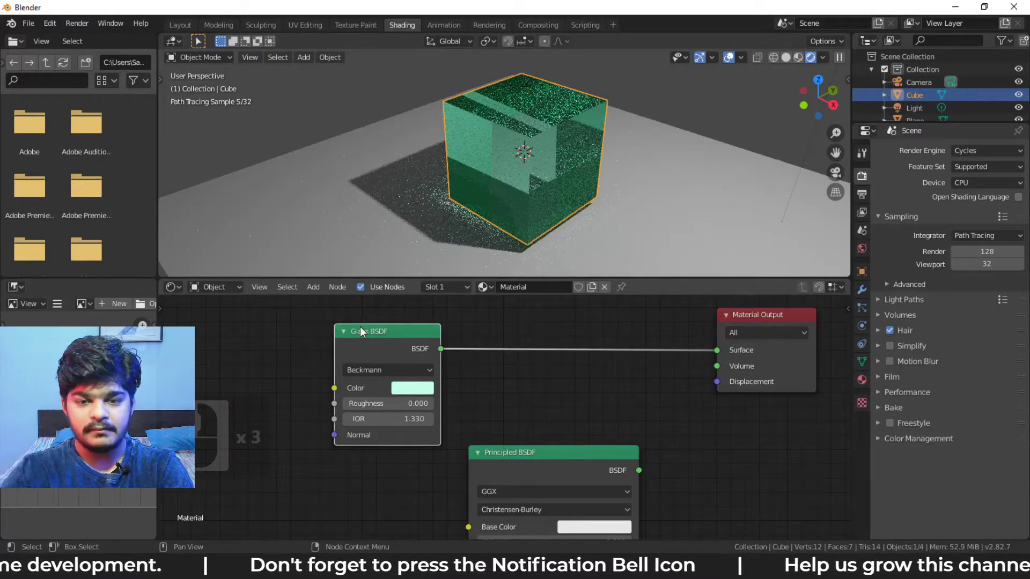
key(Delete)
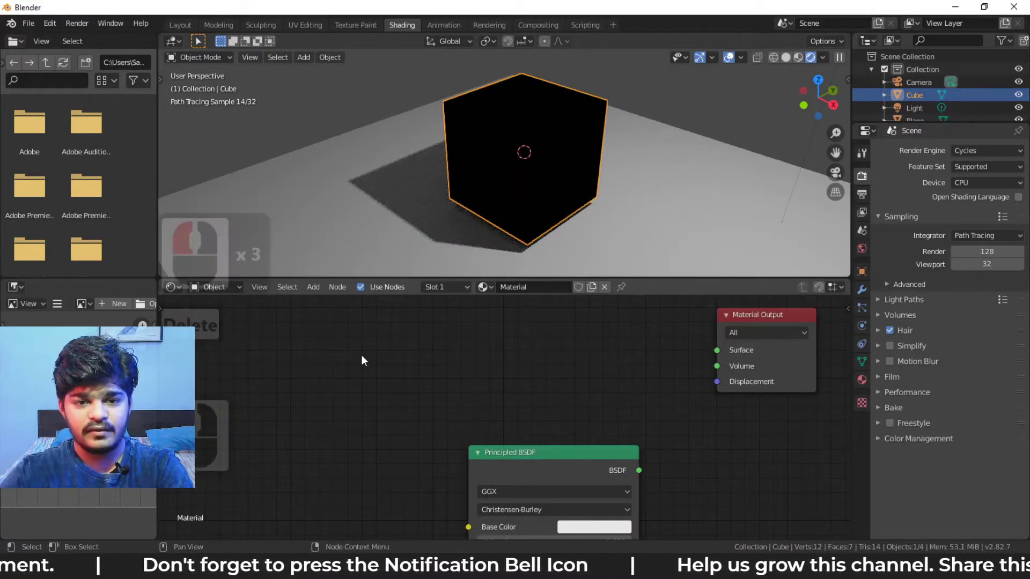
key(shift+a)
mouse_move(364, 402)
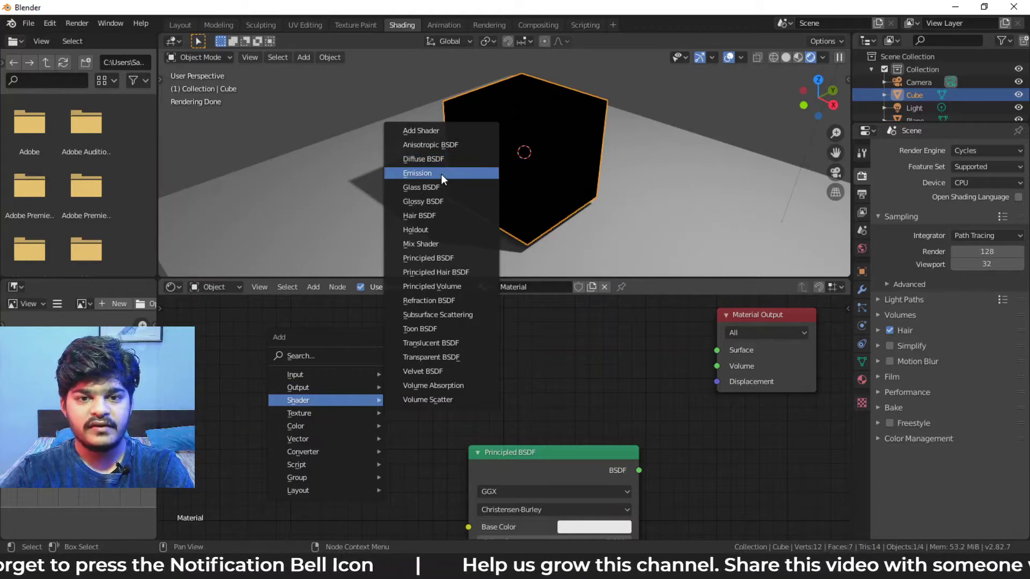
click(436, 201)
click(608, 355)
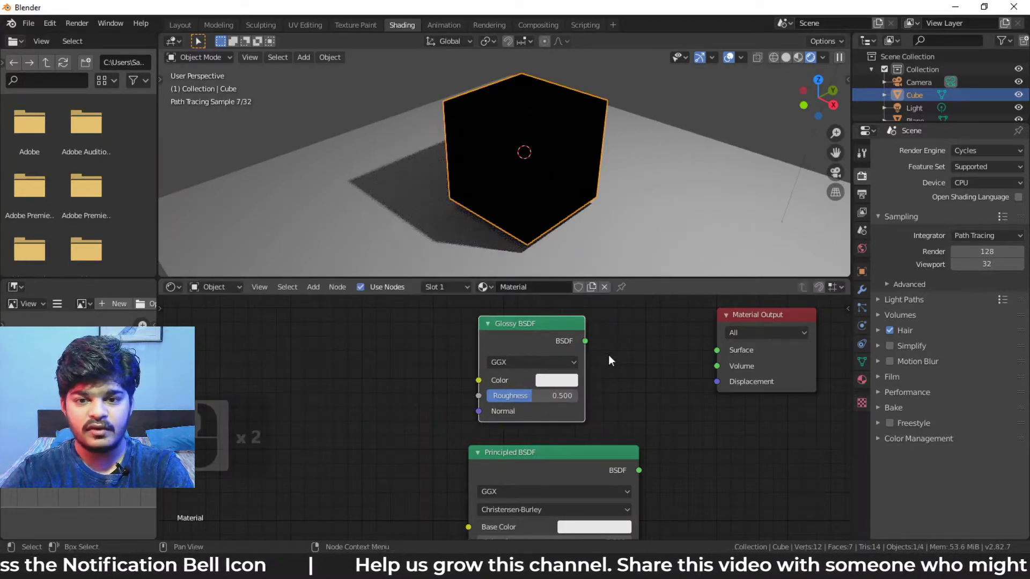
drag(585, 341, 716, 350)
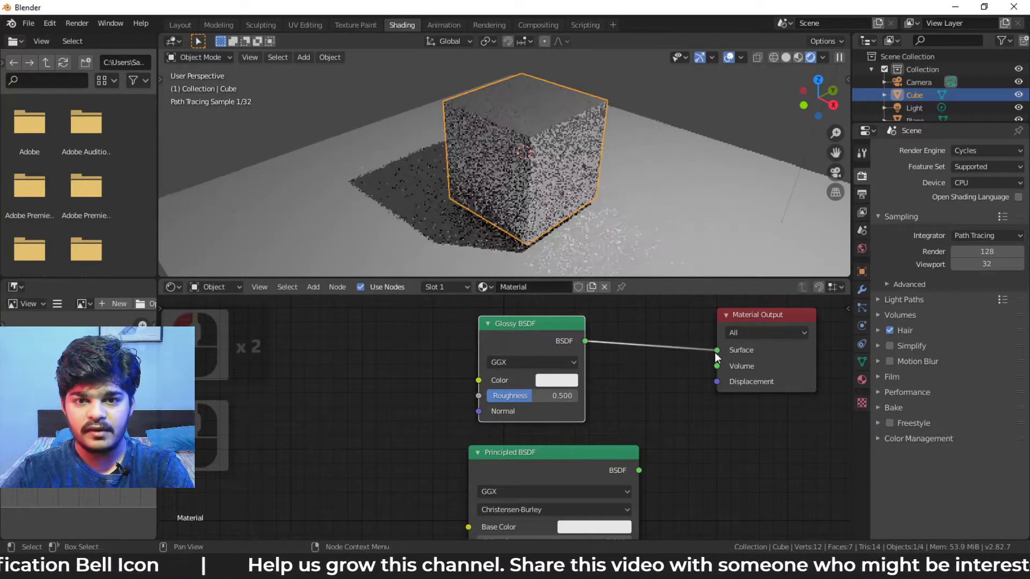
Set the Glossy BSDF roughness to 0 and shift the node slightly upward
mouse_move(634, 253)
middle_down()
mouse_move(601, 193)
mouse_move(545, 201)
mouse_move(590, 287)
middle_up()
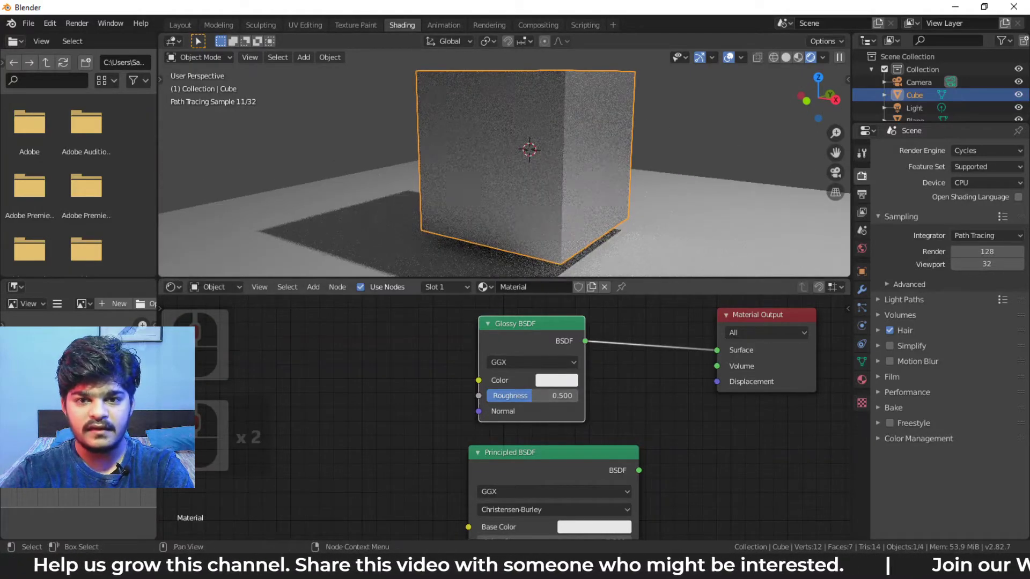
drag(528, 396, 483, 396)
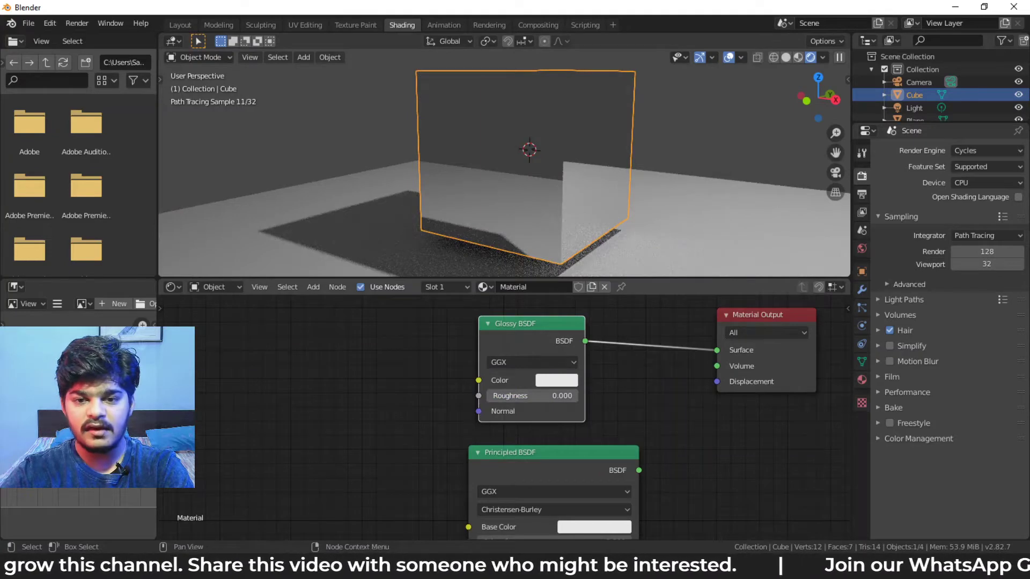
middle_drag(543, 177, 531, 140)
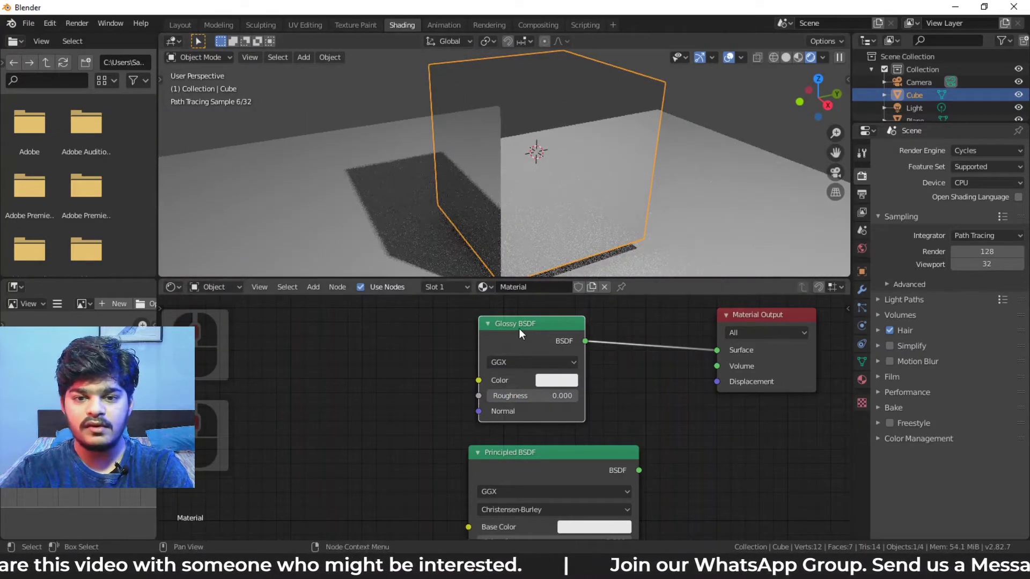
drag(519, 327, 521, 321)
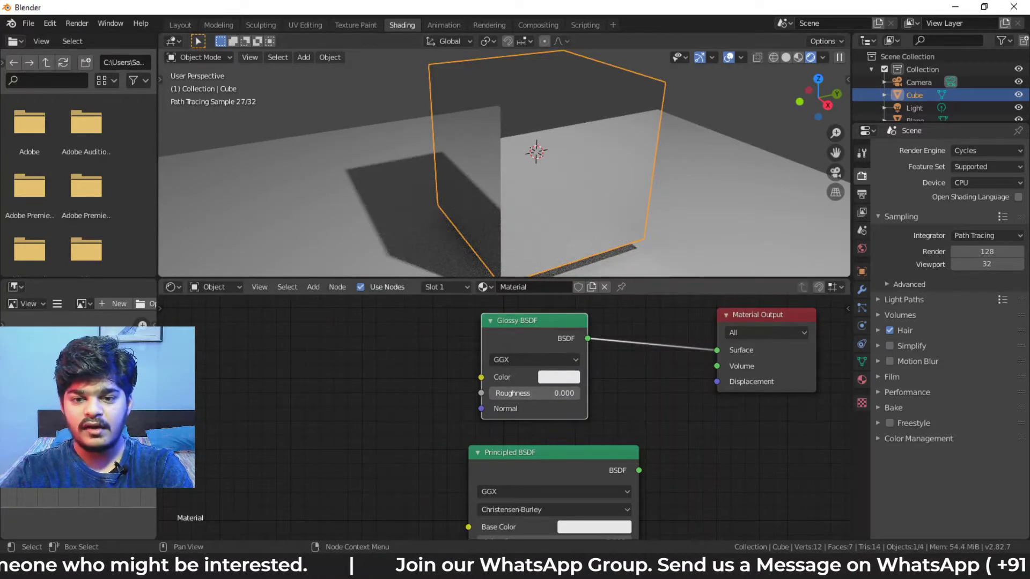
Compare Glossy BSDF roughness values on the cube, using 0.115, 0 and finally 0.123
drag(531, 393, 541, 393)
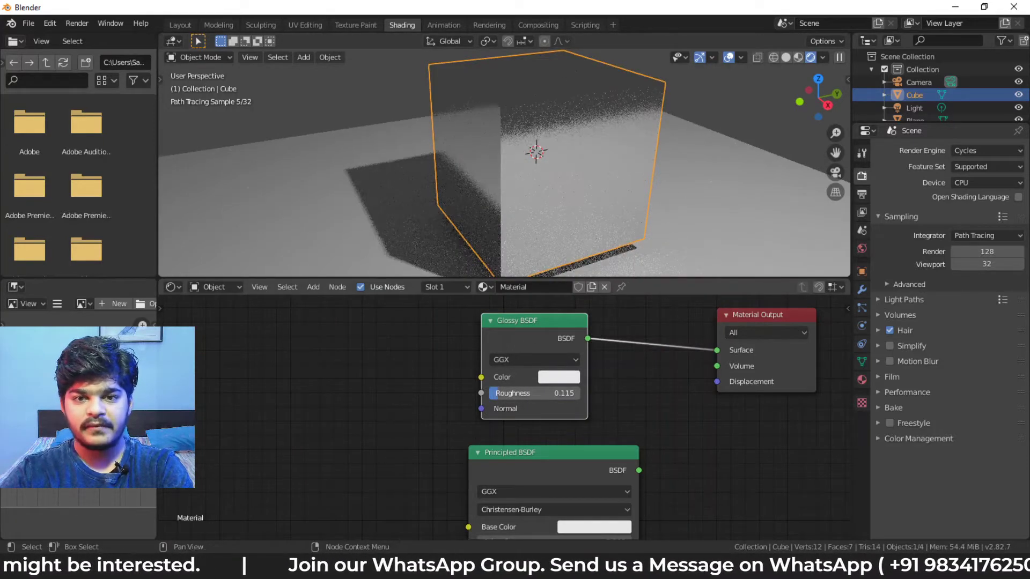
middle_drag(541, 269, 547, 213)
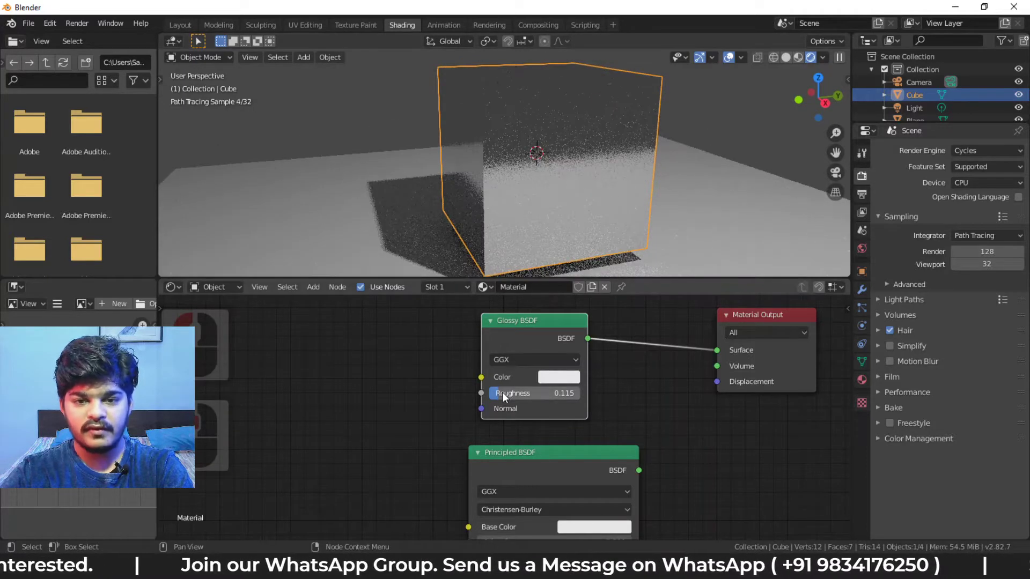
drag(536, 393, 524, 393)
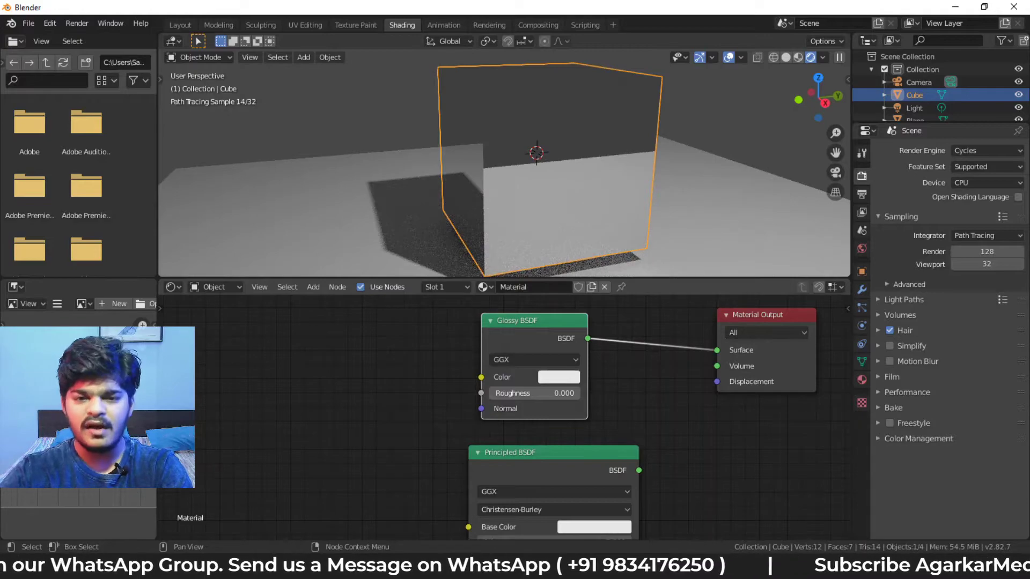
mouse_move(524, 394)
mouse_down()
mouse_move(586, 393)
mouse_move(536, 393)
mouse_up()
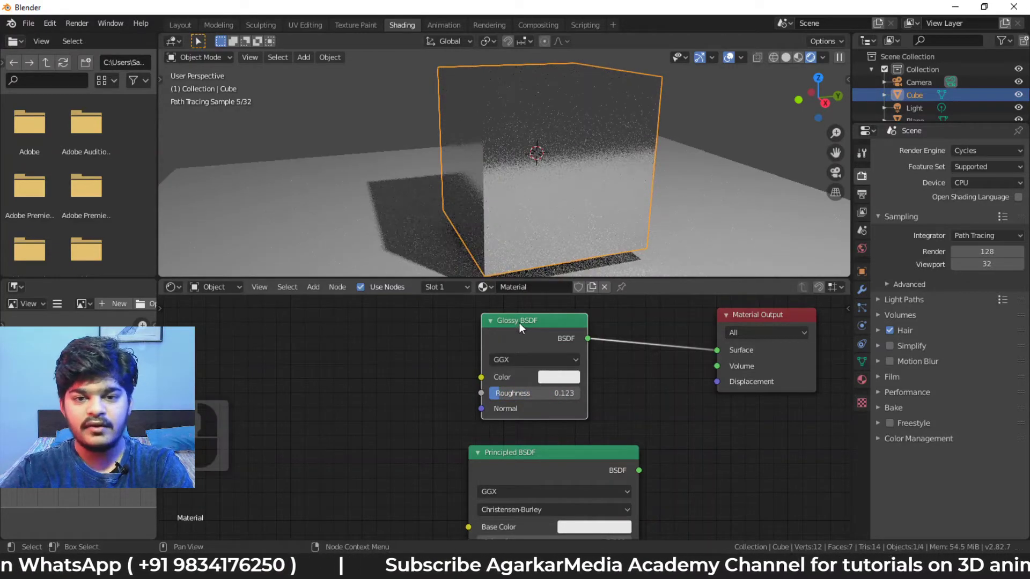
Replace the Glossy BSDF with a Principled Volume node connected to the Material Output's Volume input
key(Delete)
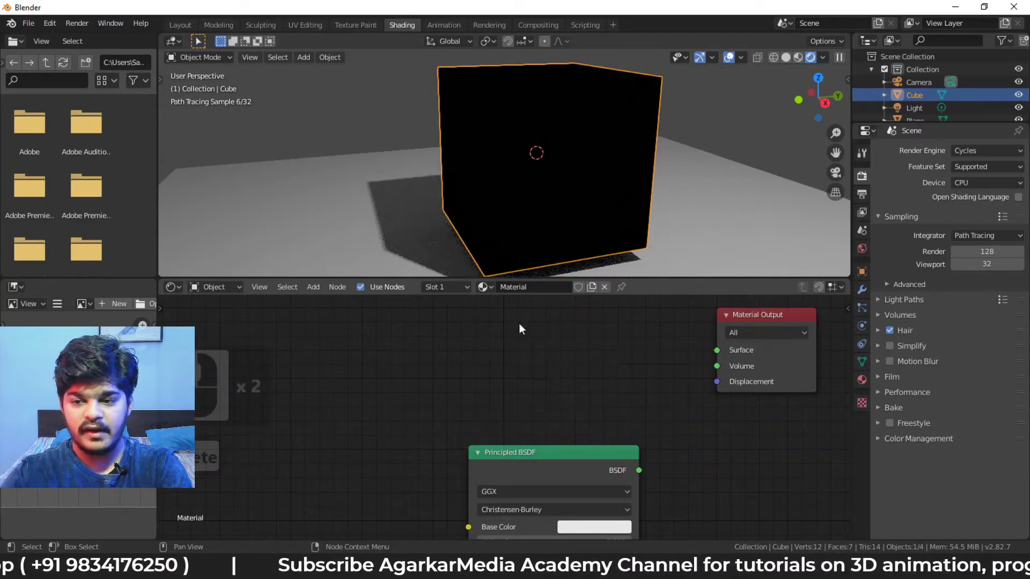
key(shift+a)
mouse_move(519, 323)
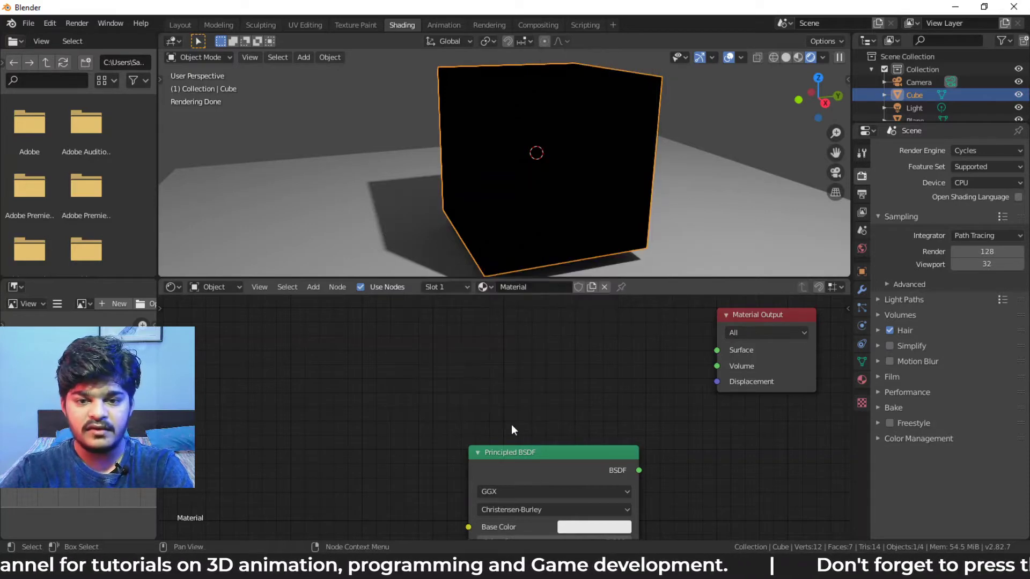
key(shift+a)
mouse_move(450, 385)
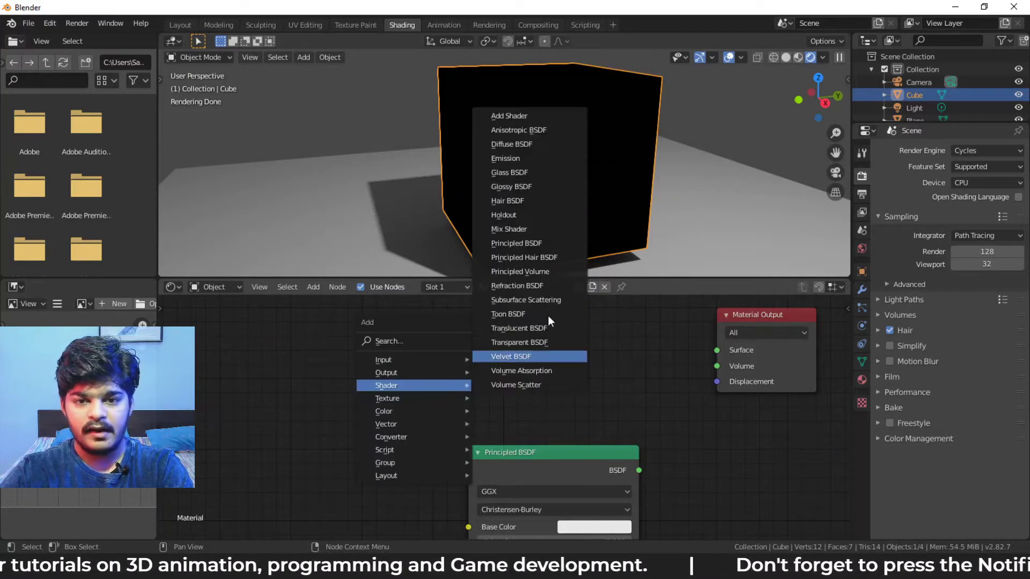
click(546, 271)
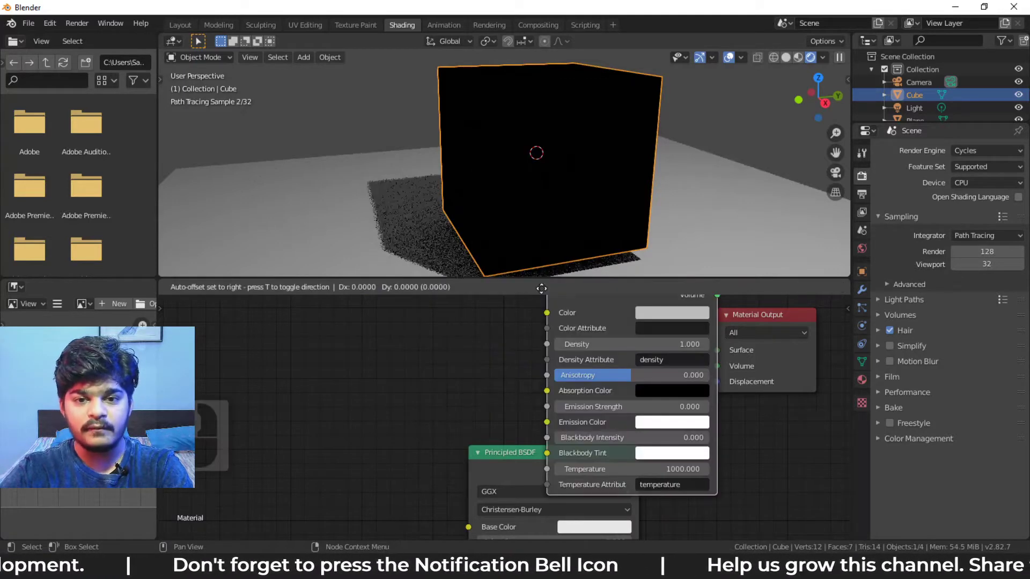
click(610, 346)
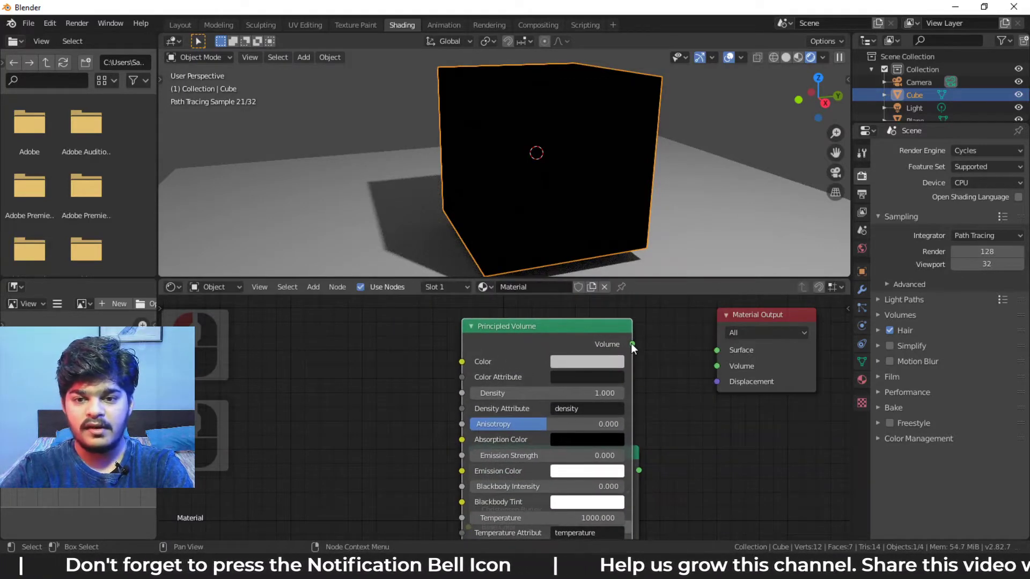
drag(631, 343, 717, 352)
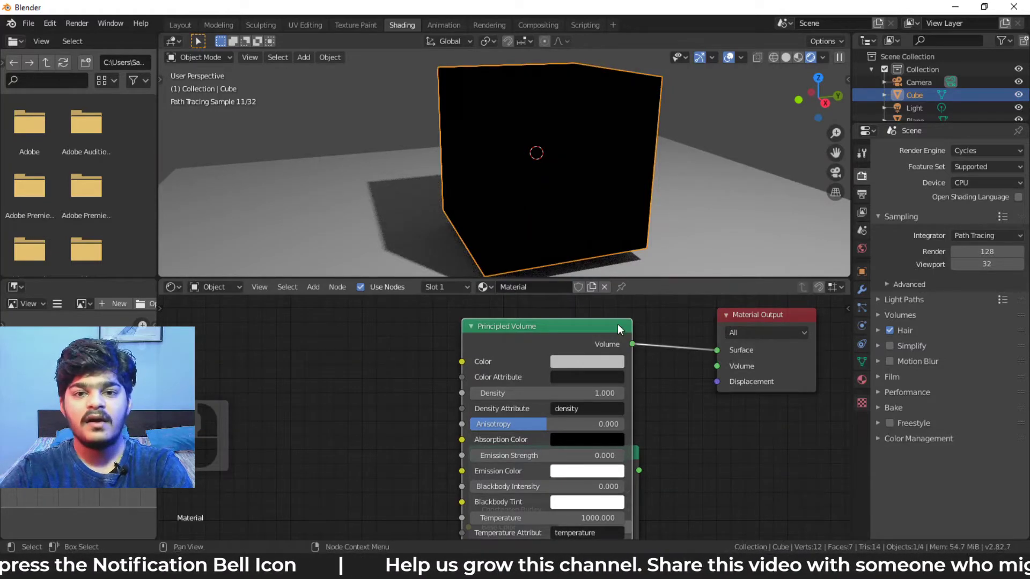
drag(633, 343, 671, 343)
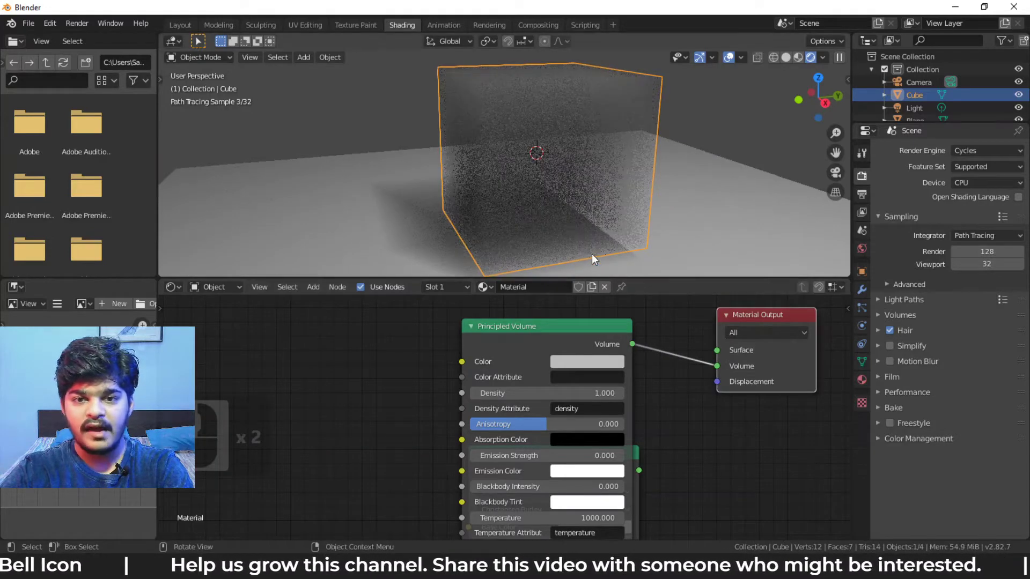
Set the Principled Volume color to a medium blue with hue 0.562, saturation 0.530 and value 0.735
middle_drag(561, 203, 588, 239)
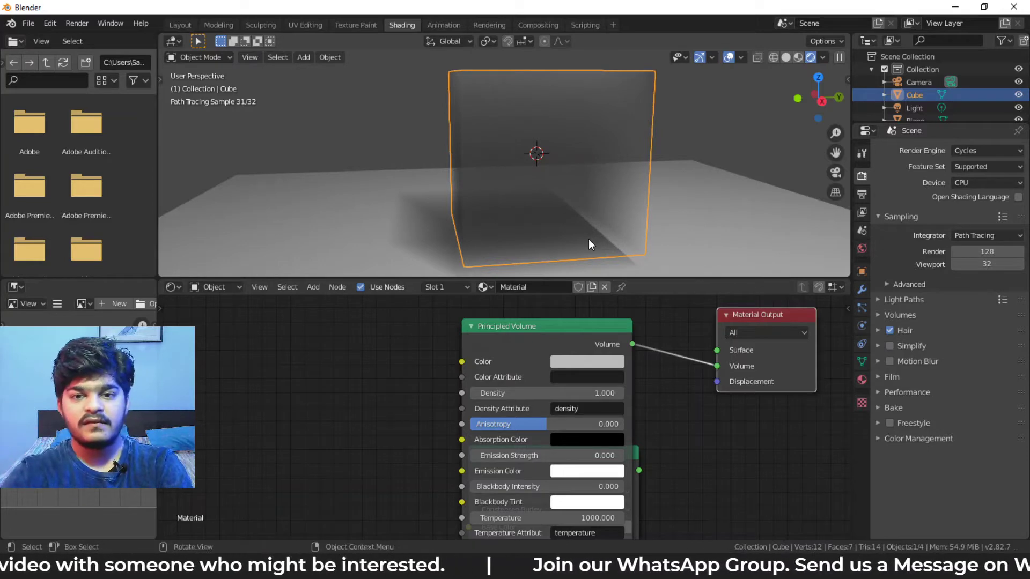
mouse_move(570, 222)
middle_down()
mouse_move(578, 245)
mouse_move(566, 224)
middle_up()
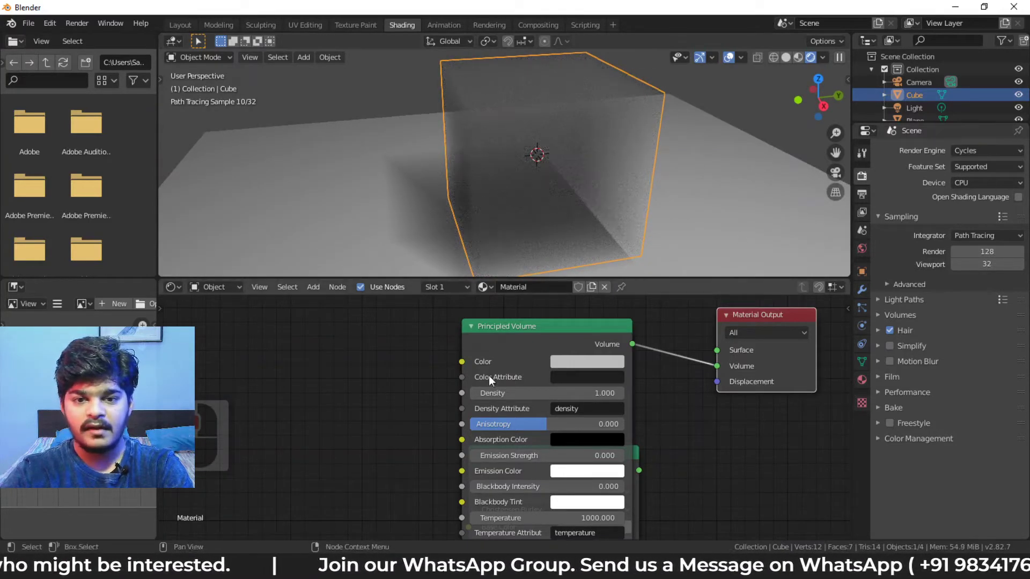
click(574, 363)
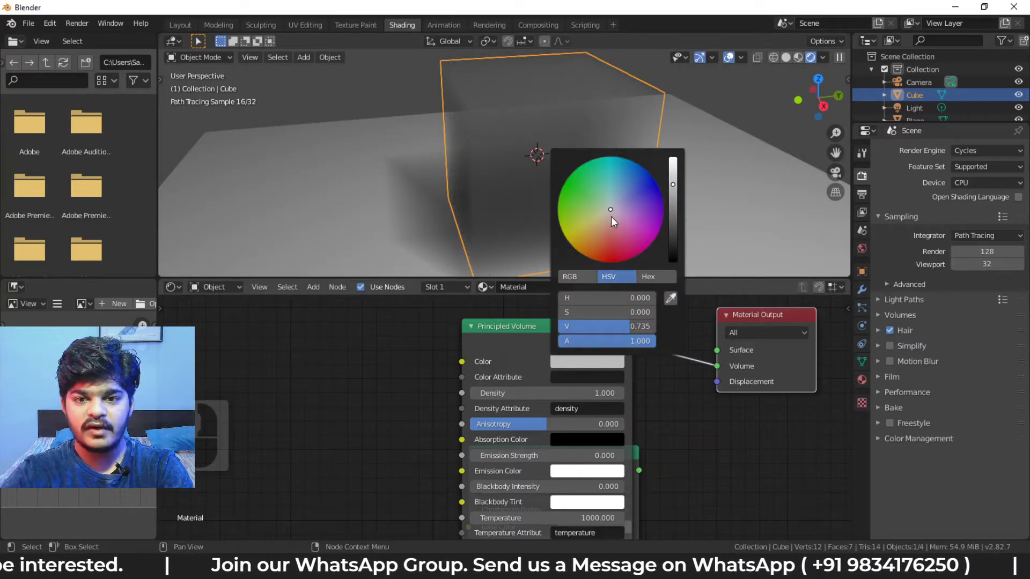
drag(610, 216, 618, 199)
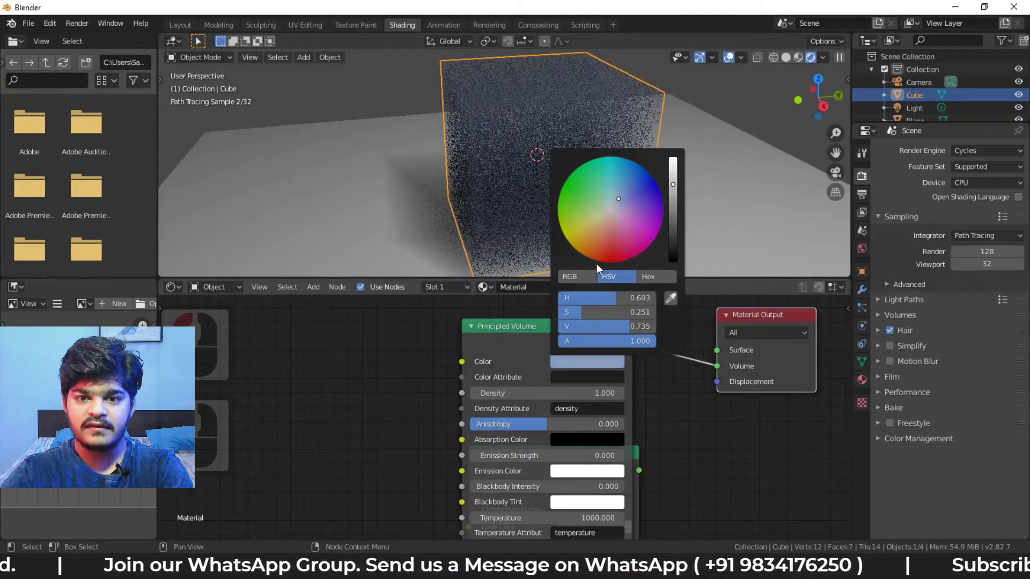
click(618, 194)
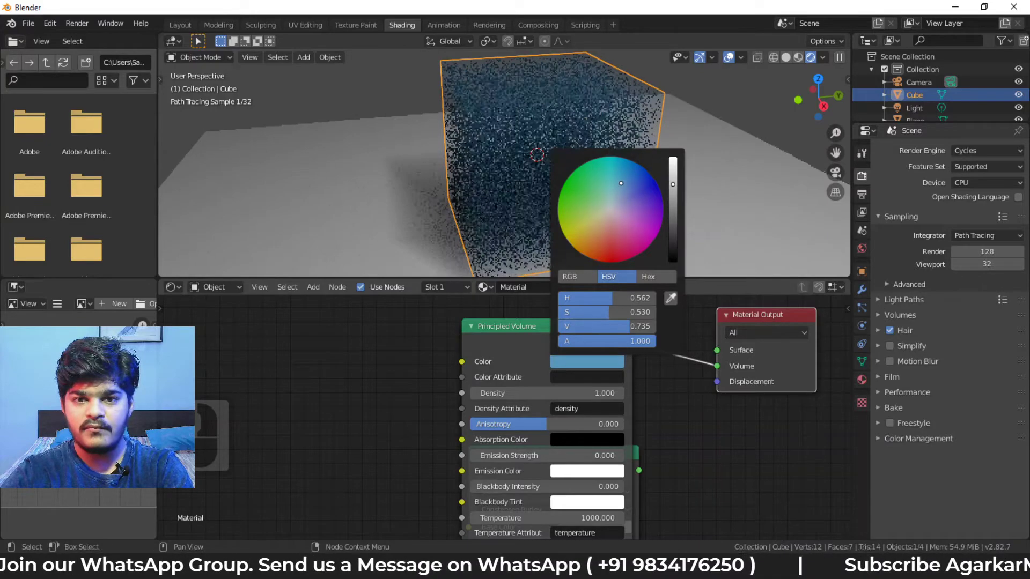
Move the light down, closer to the cube and the plane
scroll(520, 203, up, 4)
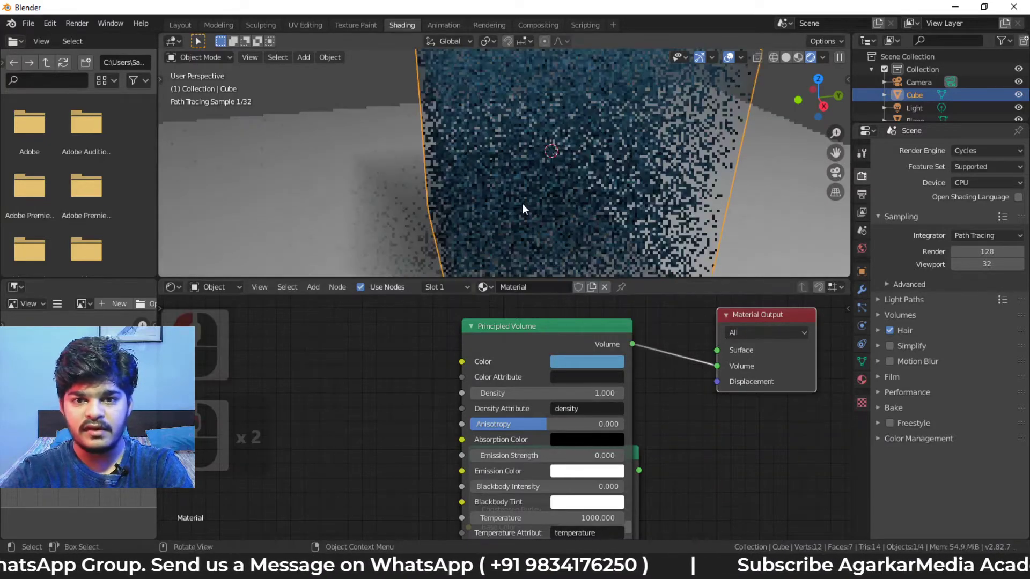
scroll(536, 195, down, 10)
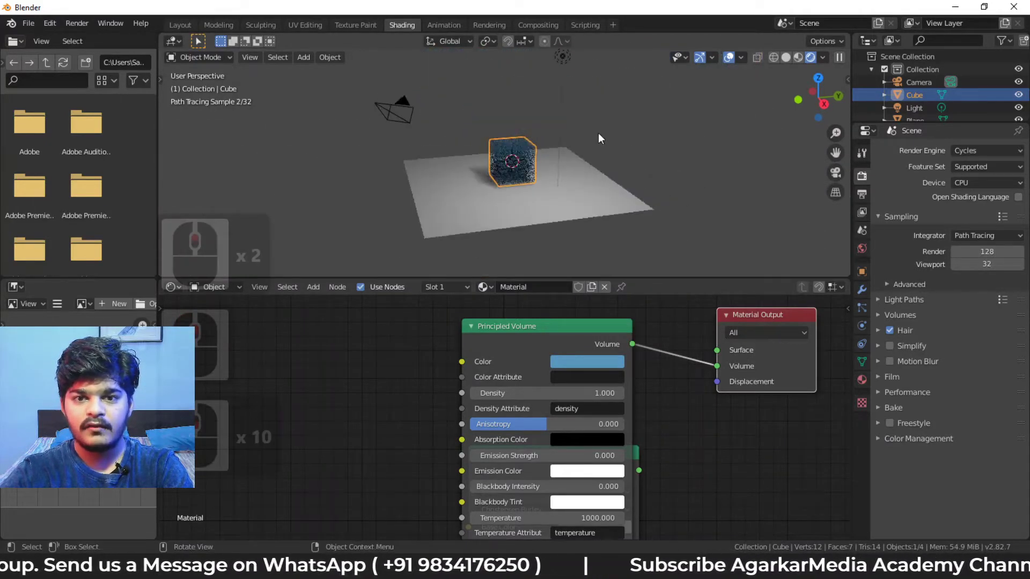
click(562, 57)
key(g)
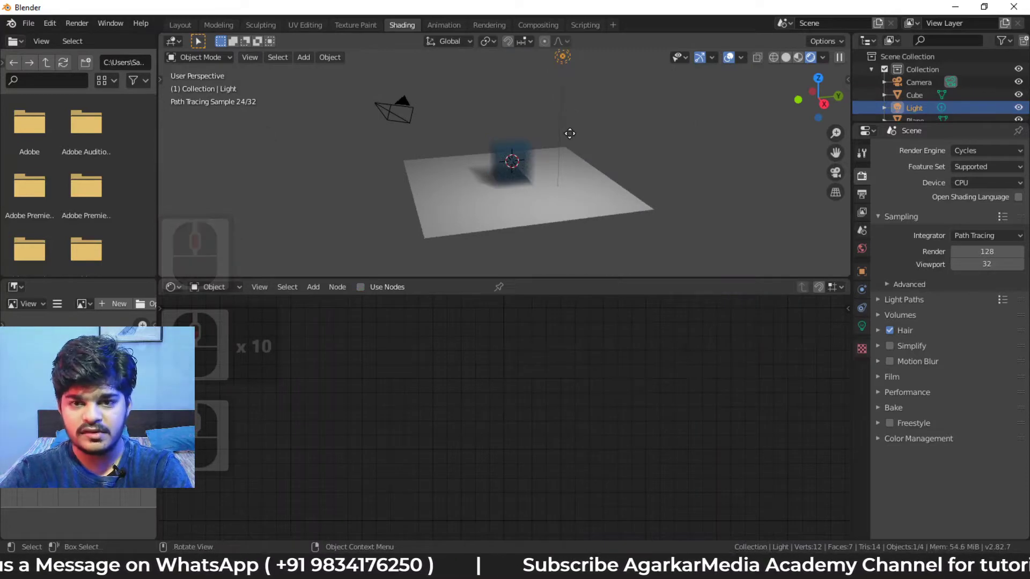
click(570, 202)
scroll(524, 165, up, 5)
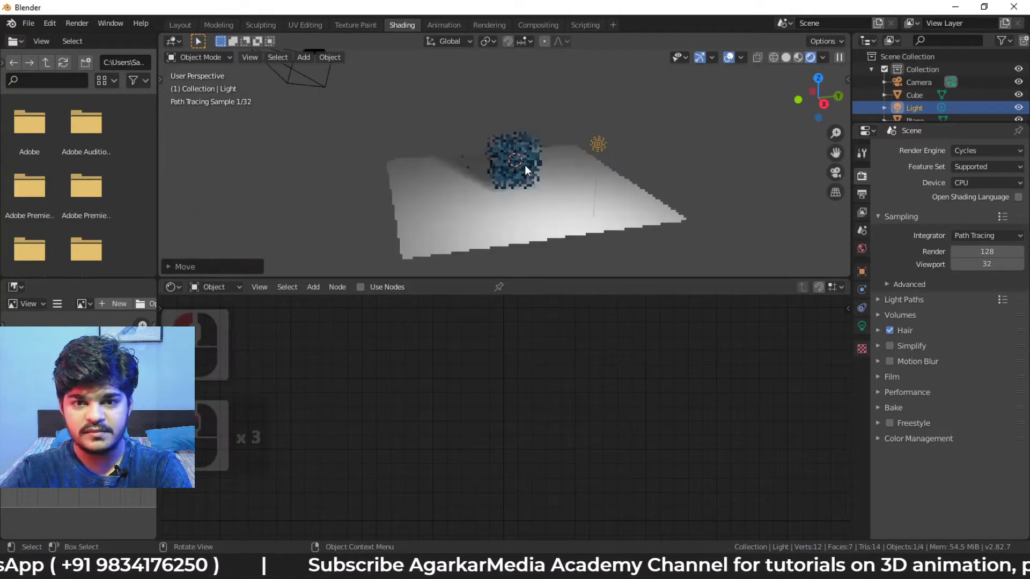
Select the cube again and view its blue volume shading up close from another angle
click(530, 140)
scroll(575, 178, up, 3)
scroll(576, 185, up, 2)
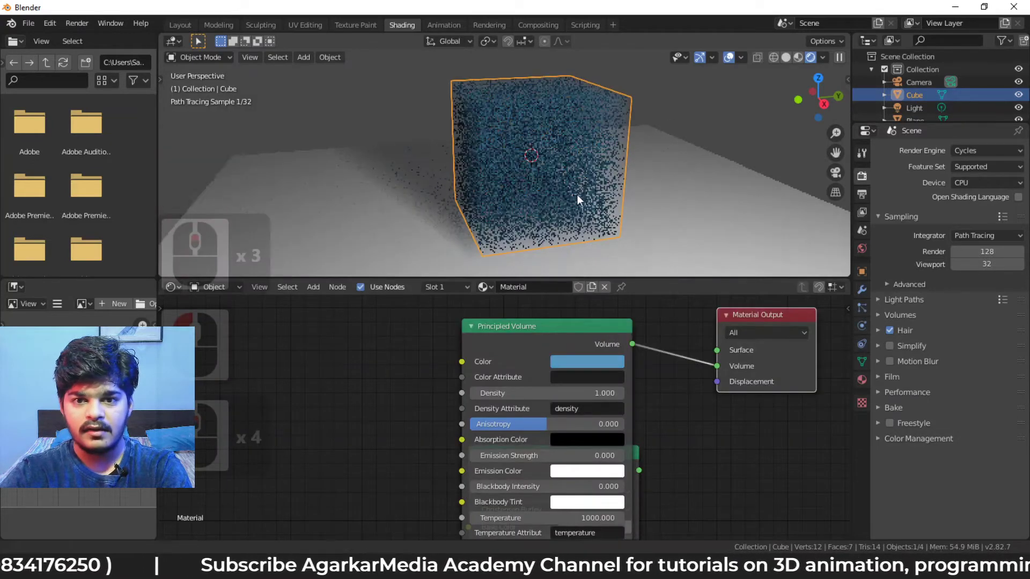
middle_drag(652, 212, 586, 188)
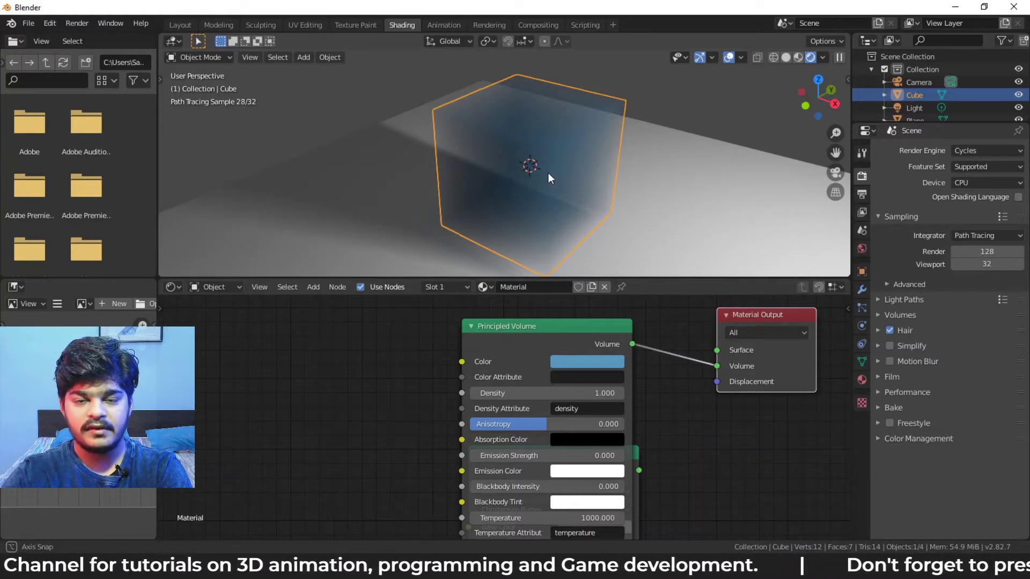
middle_drag(548, 172, 543, 180)
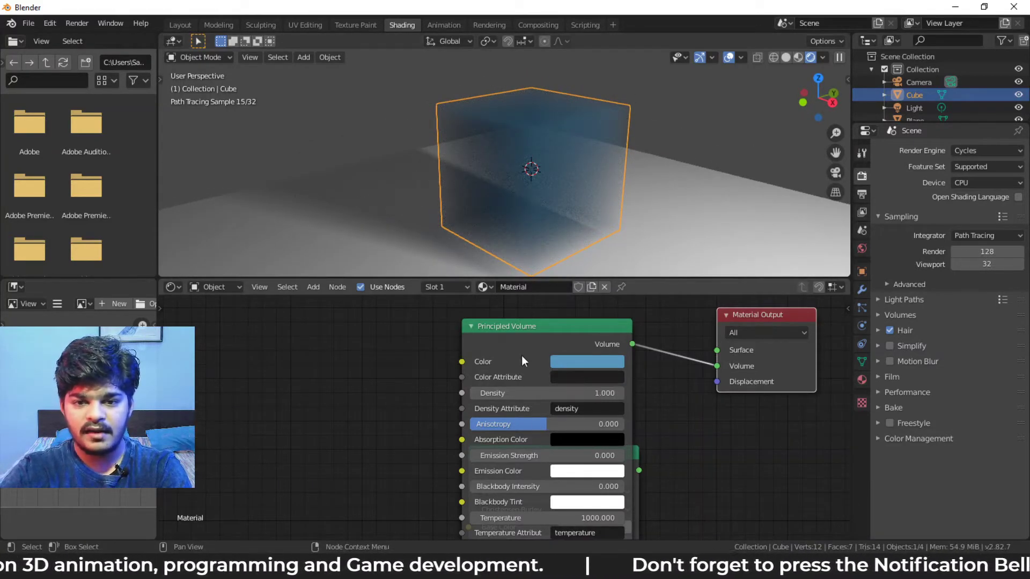
Enlarge the node editor area and move the Principled BSDF node clear of the Principled Volume node
drag(539, 268, 540, 237)
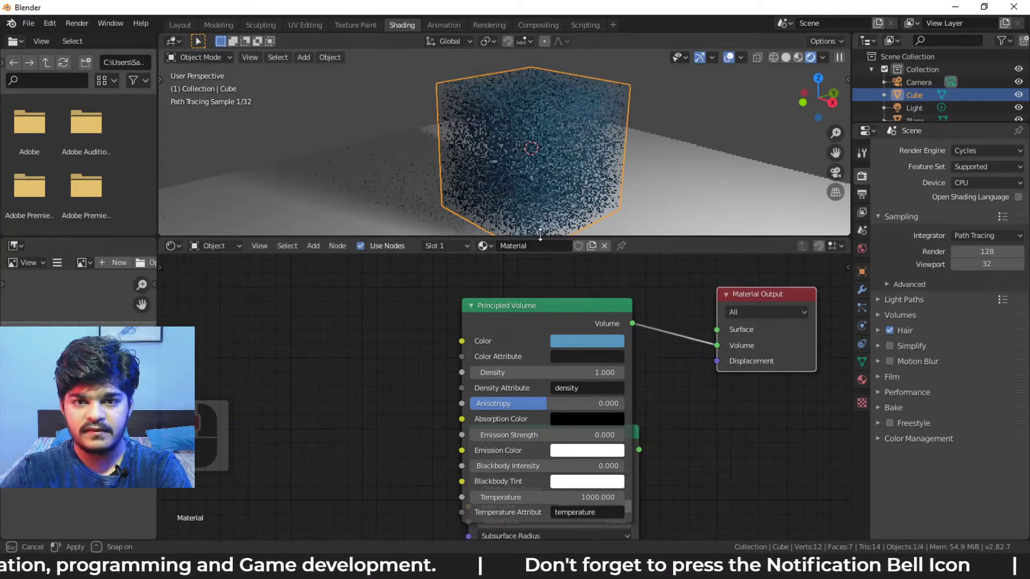
scroll(568, 458, down, 1)
middle_drag(633, 425, 636, 386)
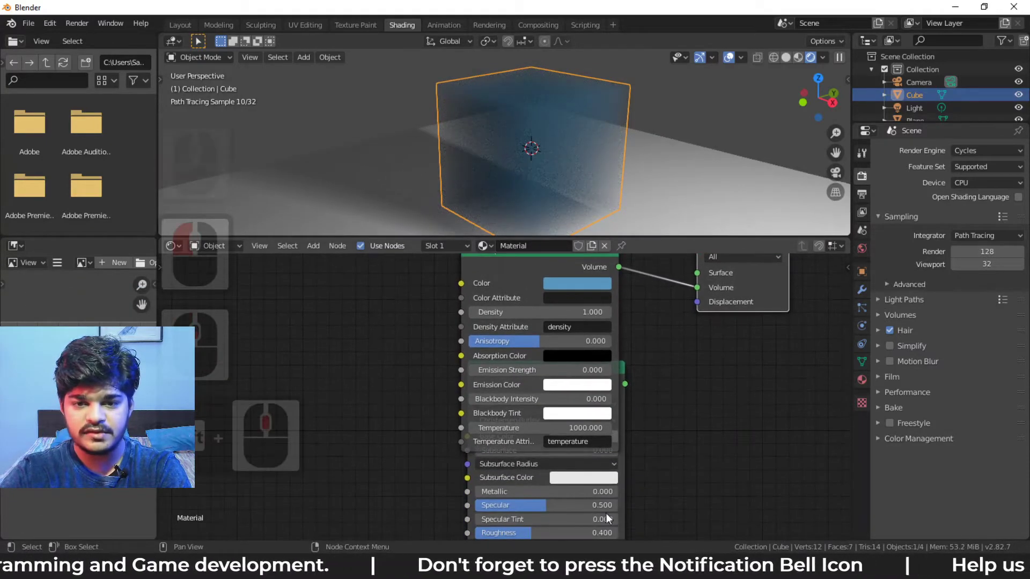
drag(621, 370, 805, 405)
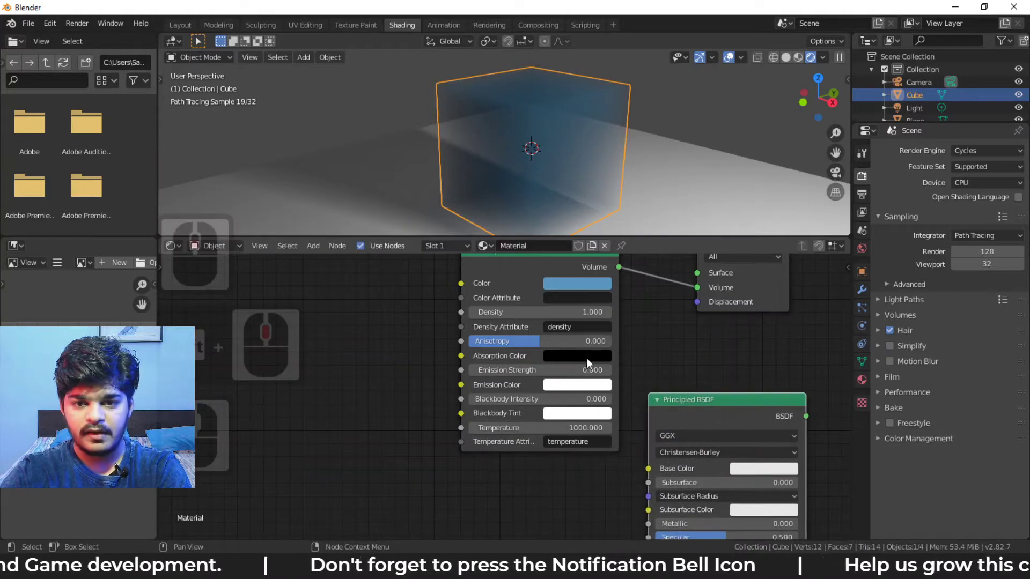
Set the Principled Volume's emission color to light blue and try emission strengths of 0.3 and 0.4
click(556, 386)
drag(598, 244, 616, 217)
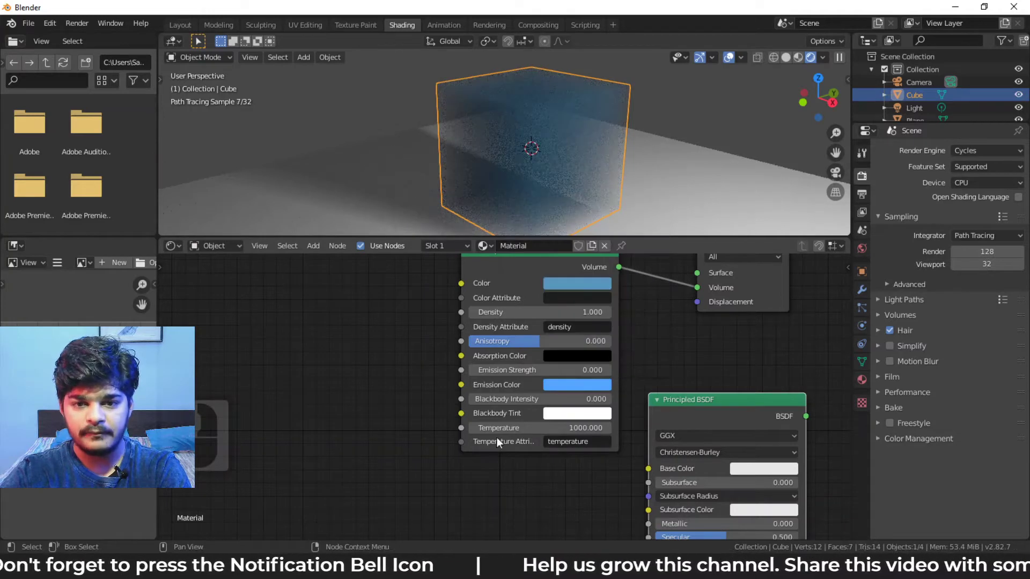
click(502, 368)
text(8)
key(Return)
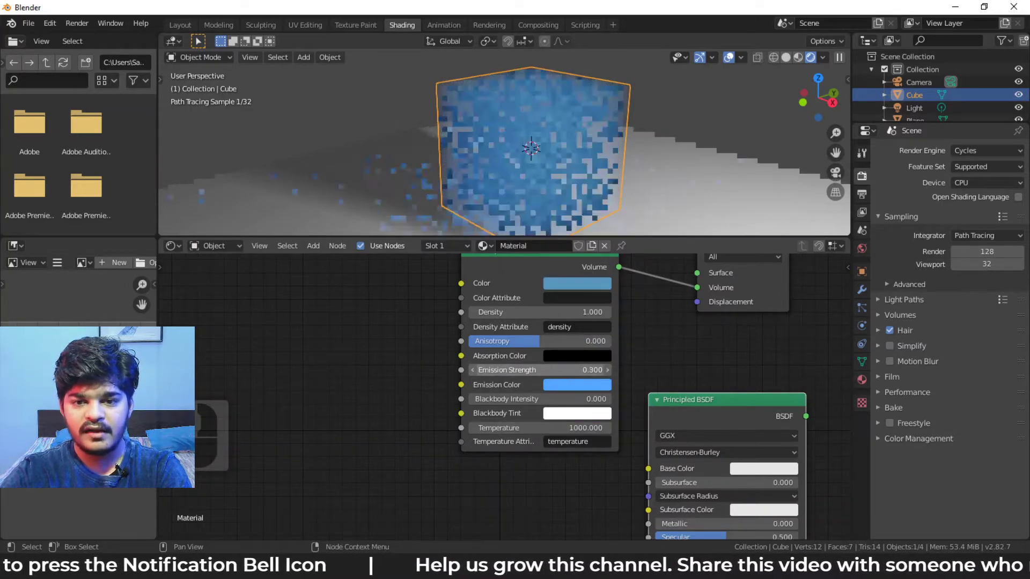
click(502, 370)
text(0.4)
key(Return)
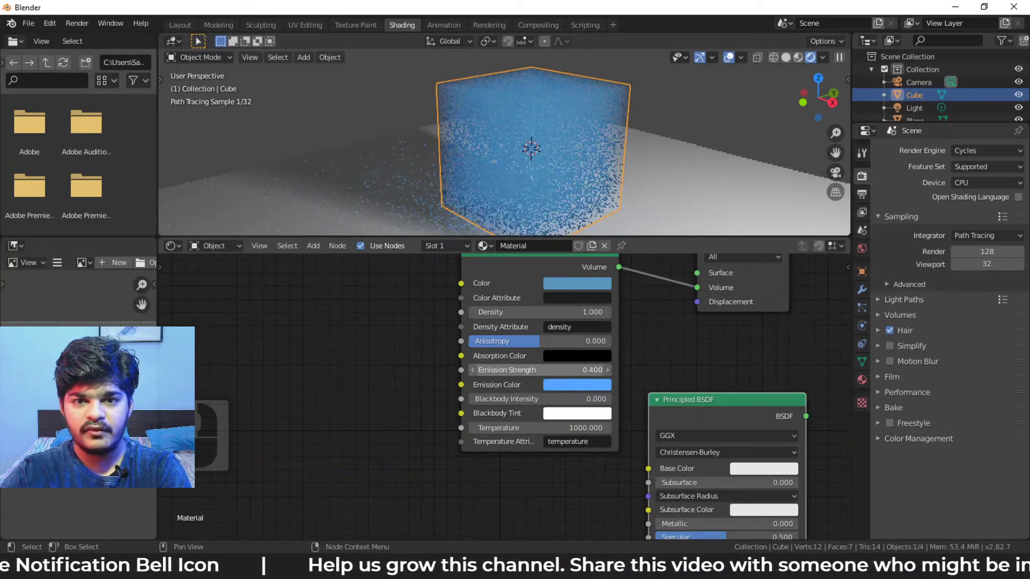
mouse_move(492, 189)
middle_down()
mouse_move(544, 192)
mouse_move(477, 199)
middle_up()
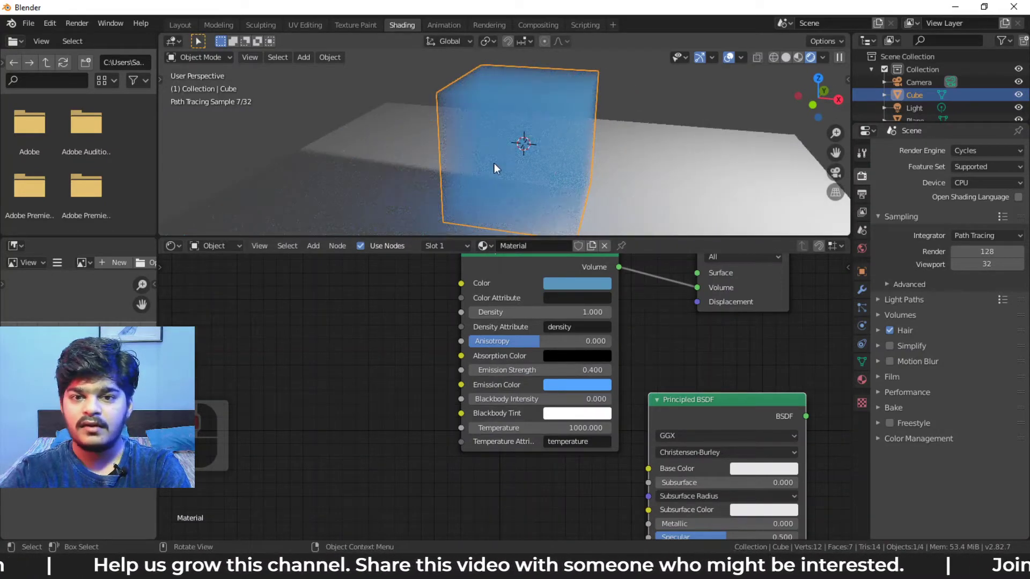
mouse_move(535, 143)
middle_down()
mouse_move(547, 151)
mouse_move(541, 161)
middle_up()
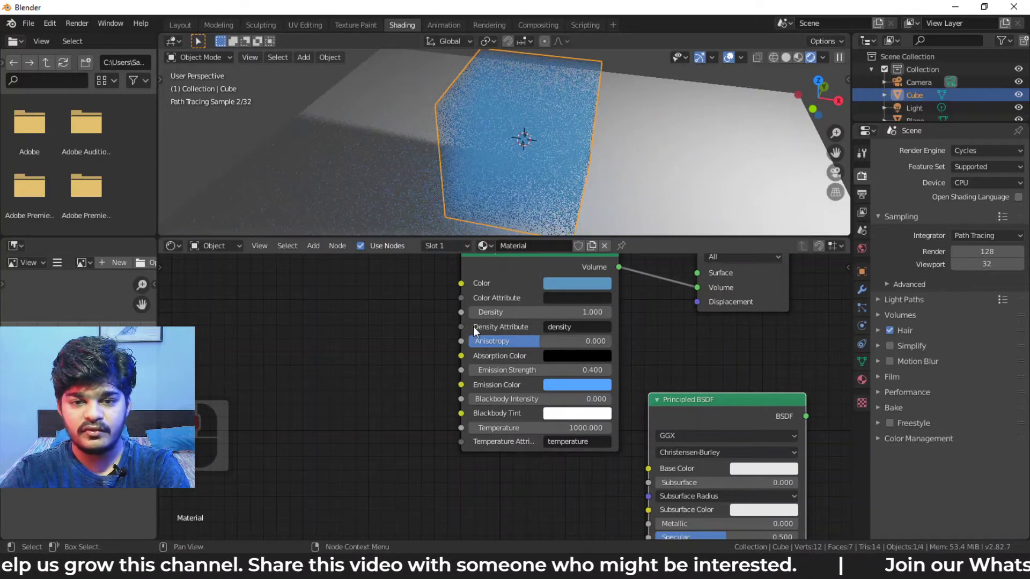
Compare the volume at emission strength 1 and density 0, then set density to 0.1 and emission strength to 0
drag(547, 370, 541, 370)
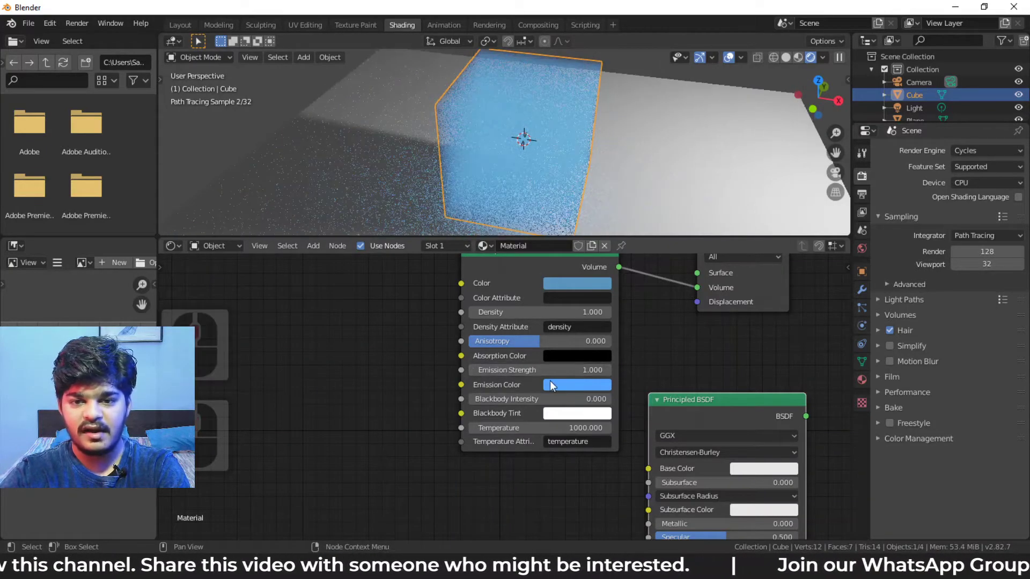
drag(526, 312, 472, 311)
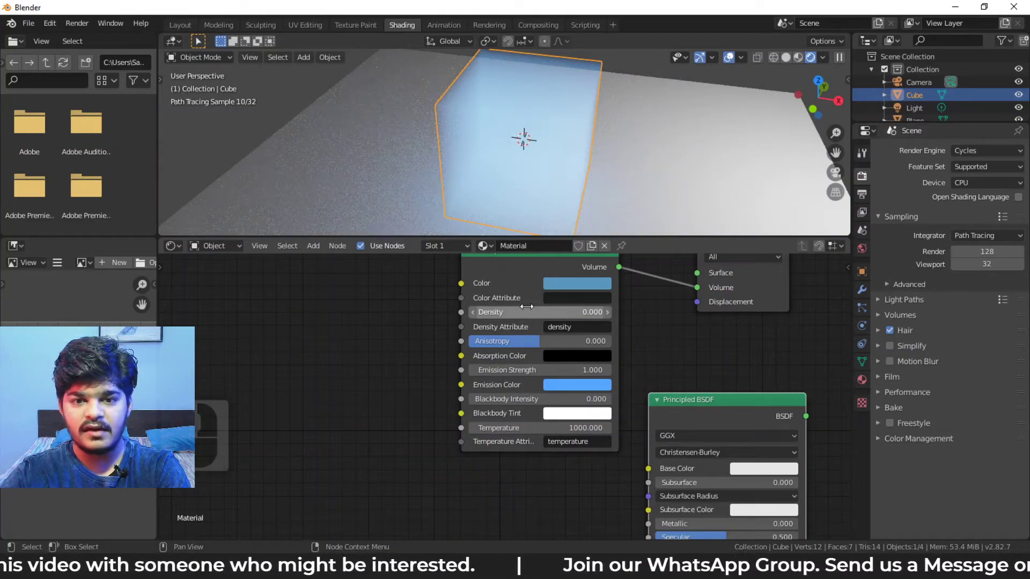
click(610, 315)
drag(582, 370, 528, 370)
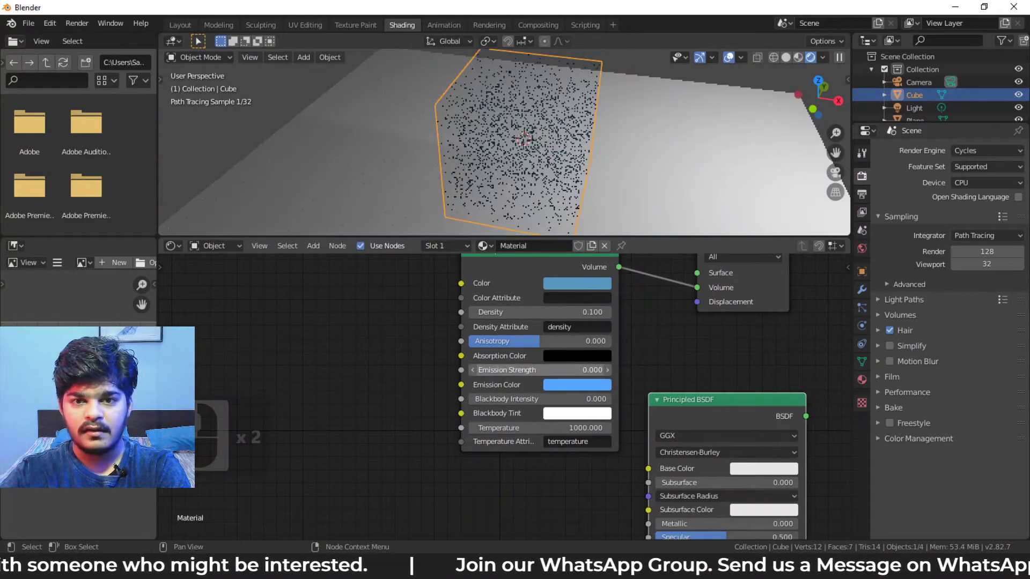
Set the Principled Volume's density to 0 and check the cube from different angles and distances
middle_drag(587, 137, 568, 173)
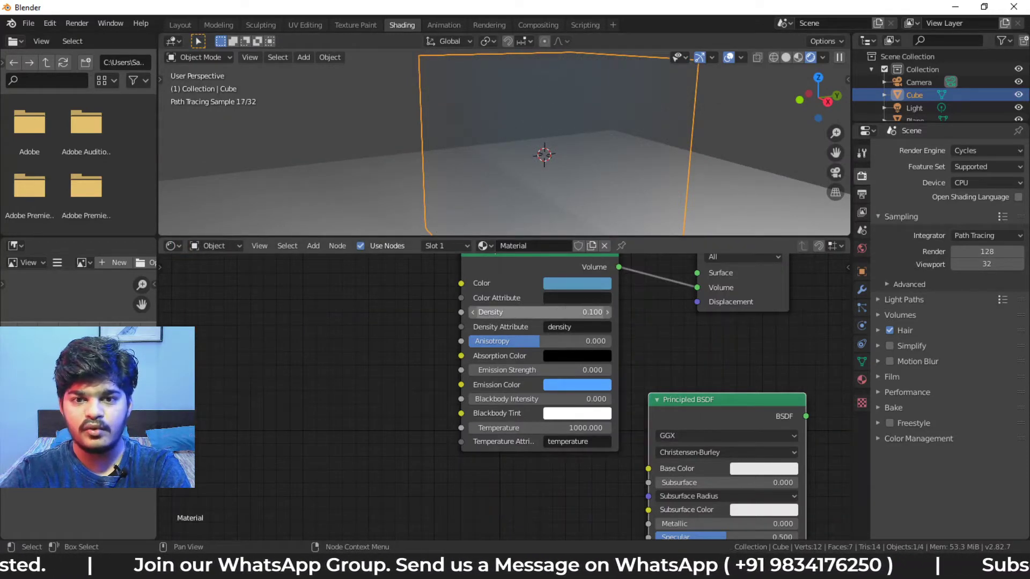
drag(549, 312, 526, 312)
middle_drag(518, 118, 532, 158)
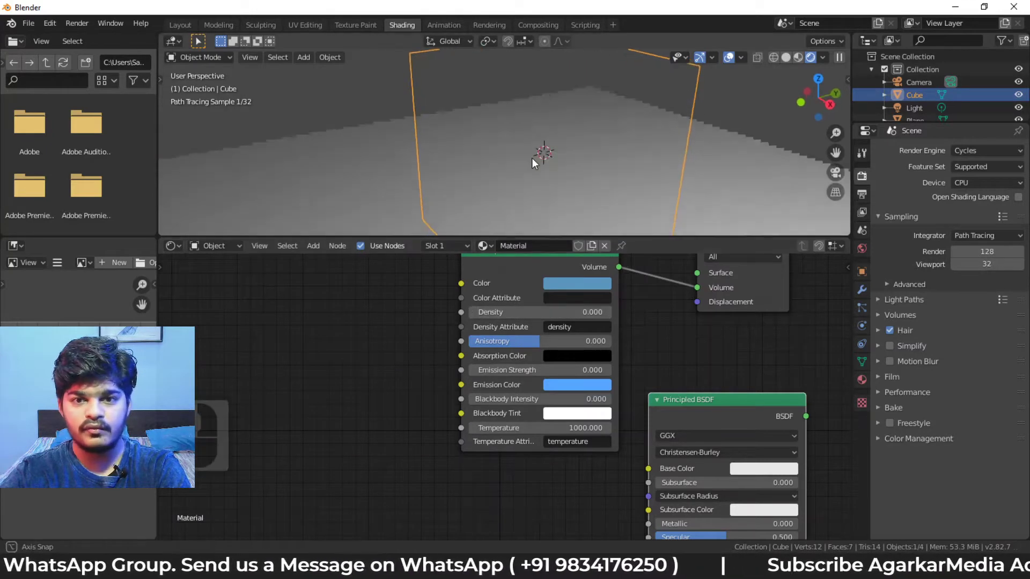
scroll(630, 179, down, 5)
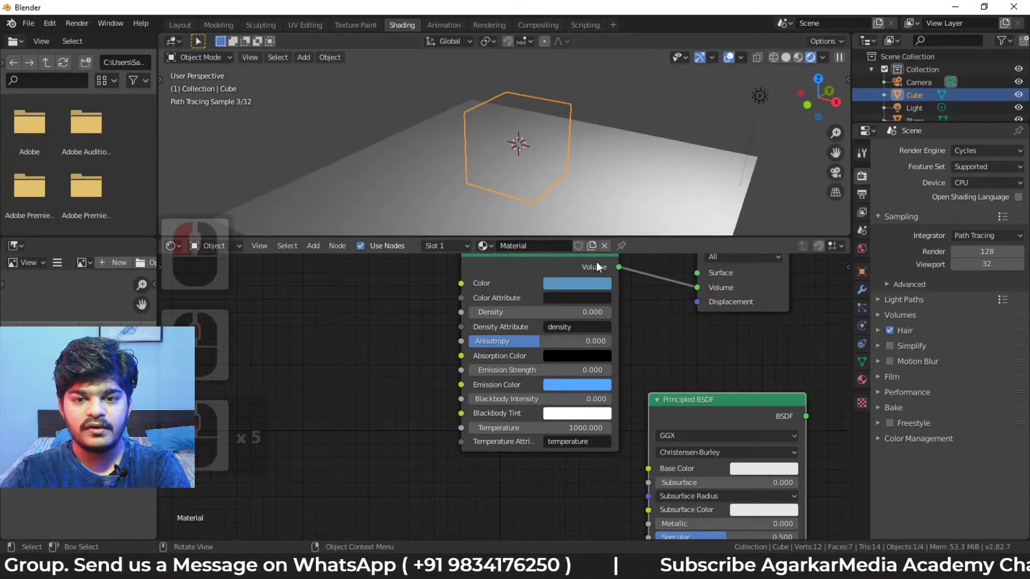
Replace the Principled Volume with a Refraction BSDF node connected to the Material Output's Surface input
middle_drag(549, 272, 530, 337)
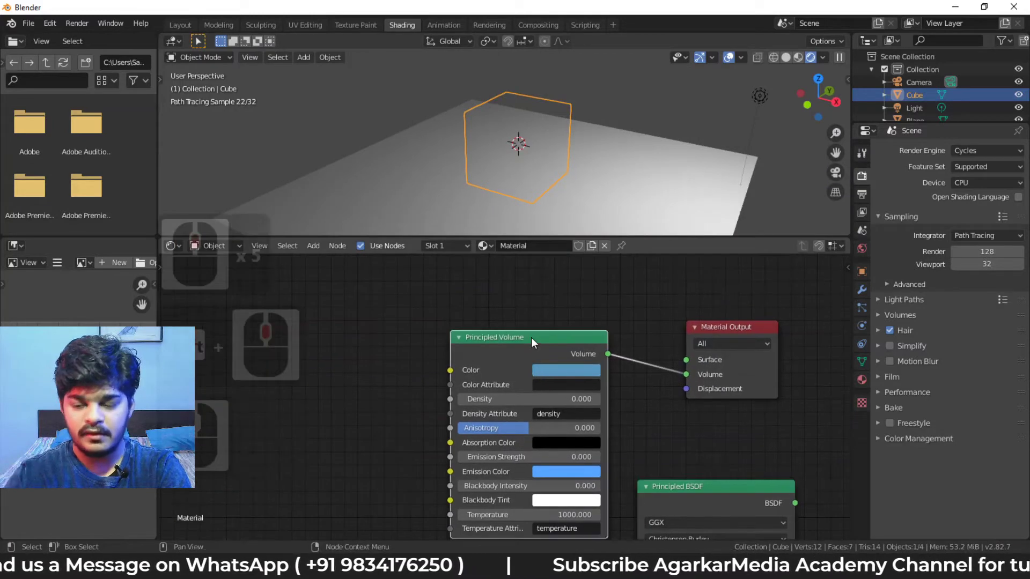
key(Delete)
key(shift+a)
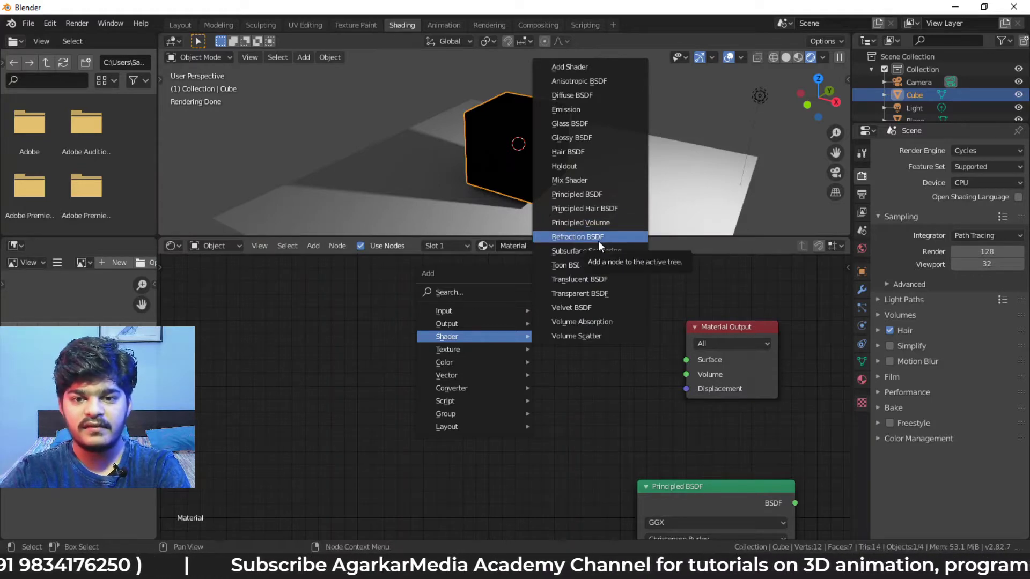
click(577, 237)
click(593, 348)
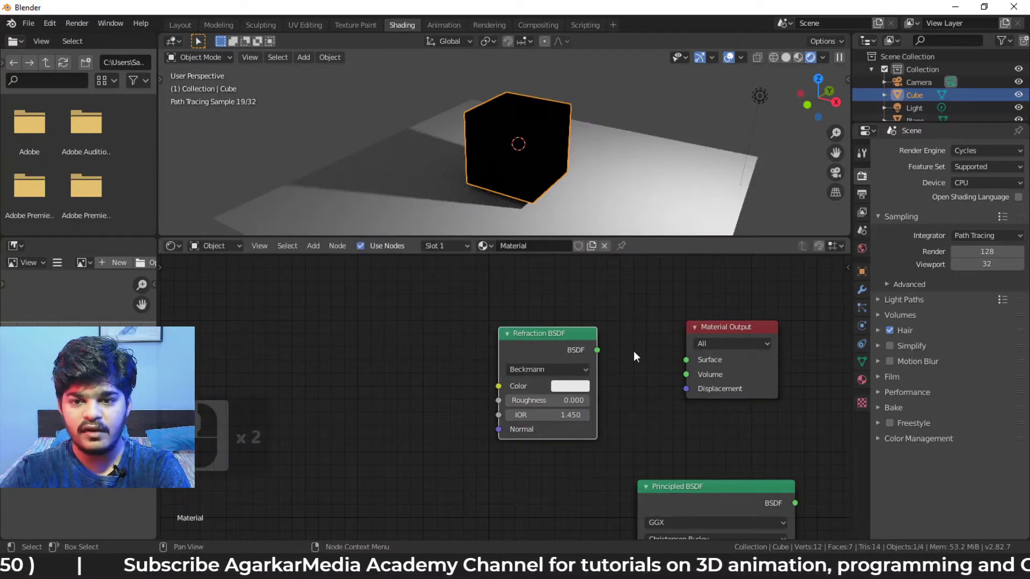
drag(597, 349, 685, 360)
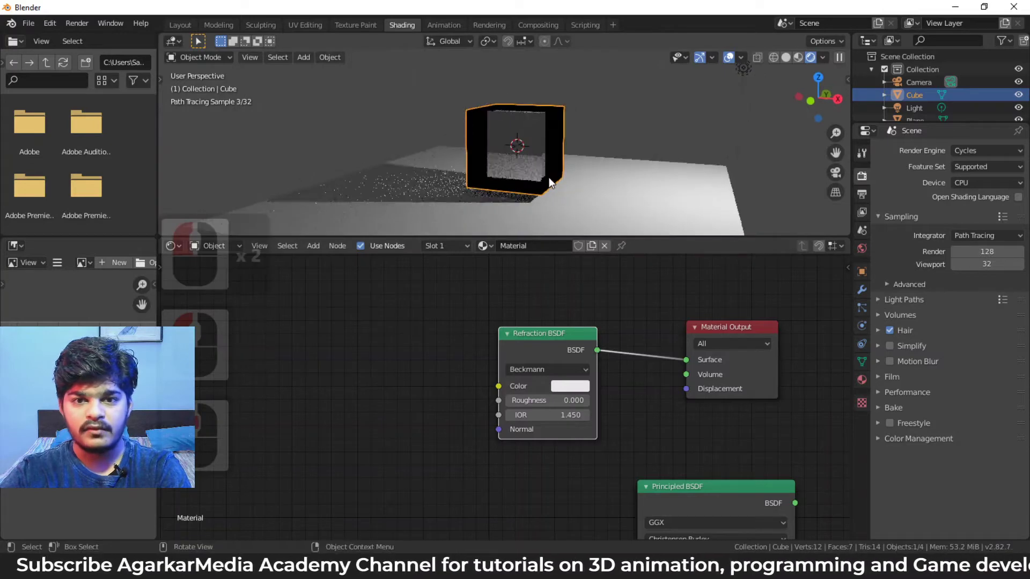
middle_drag(549, 177, 681, 186)
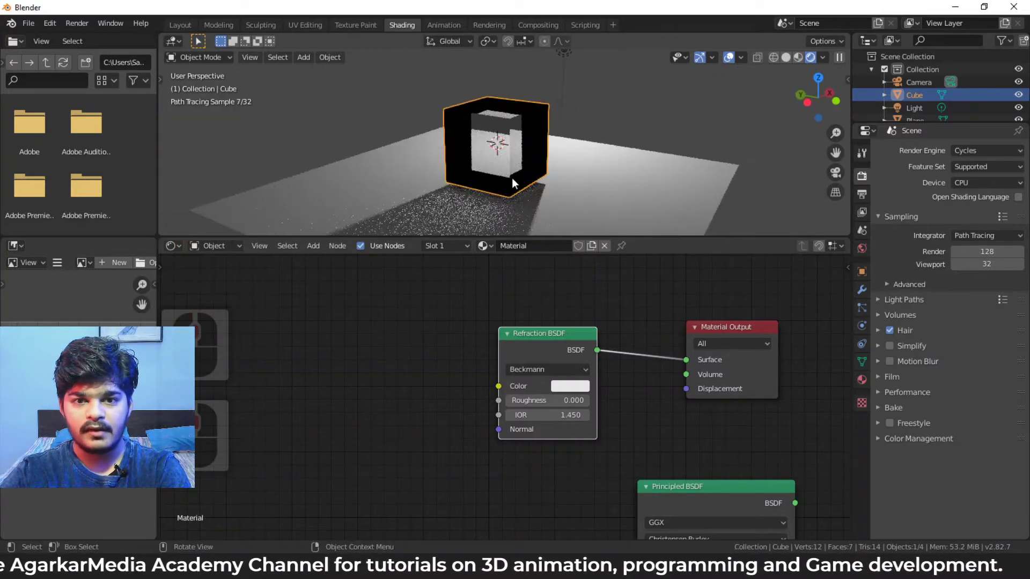
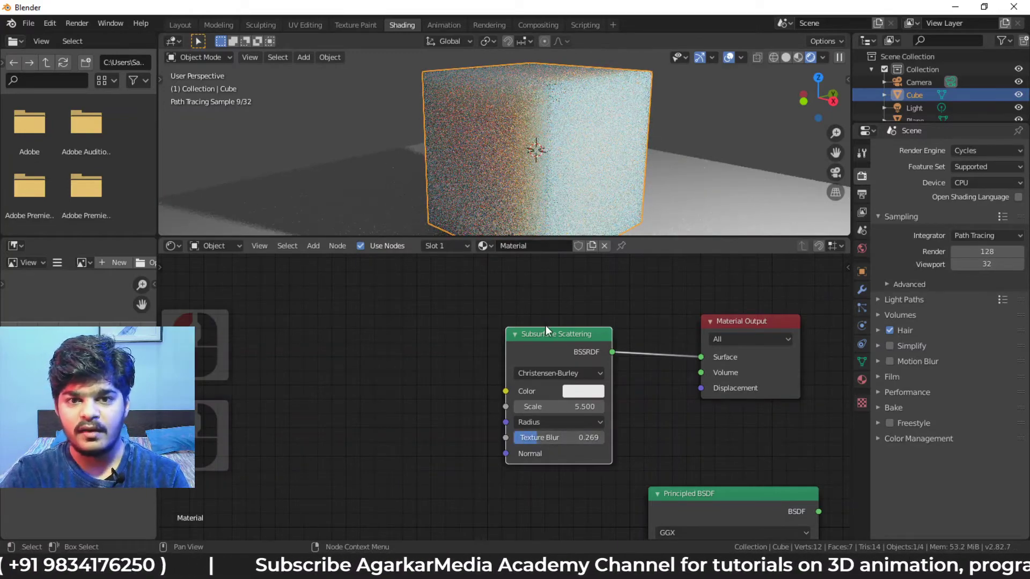
Set the Subsurface Scattering node's texture blur to 0 and show its radius values
drag(562, 436, 531, 436)
click(584, 421)
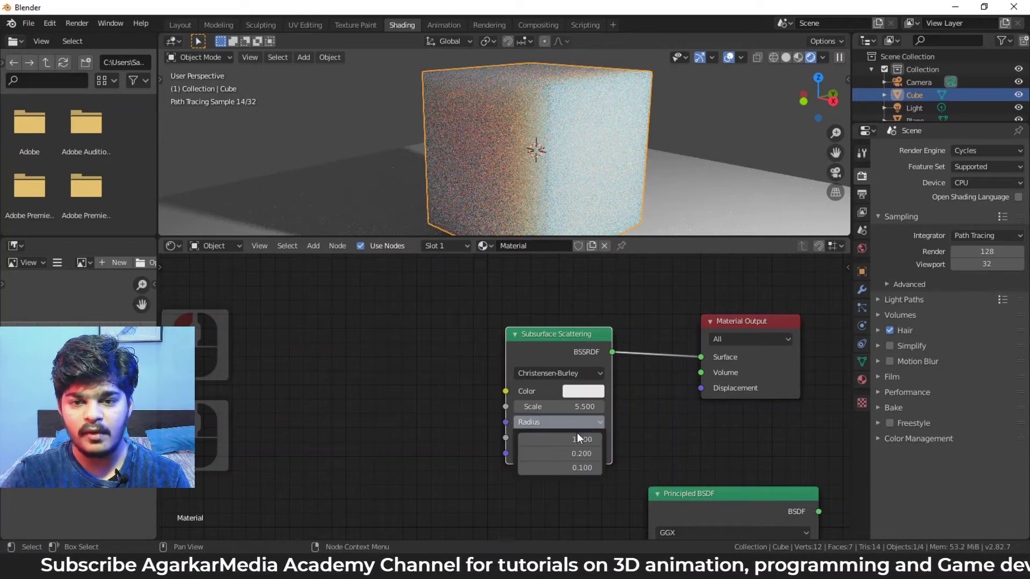
Replace the Subsurface Scattering node with a Toon BSDF connected to the Material Output's Surface input and inspect the cube
click(561, 339)
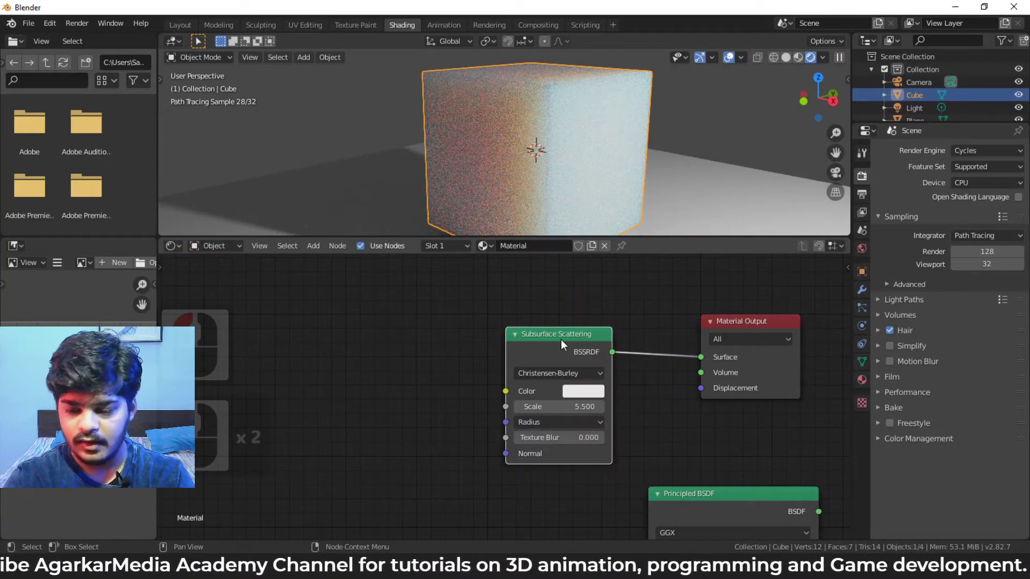
key(Delete)
key(shift+a)
mouse_move(561, 339)
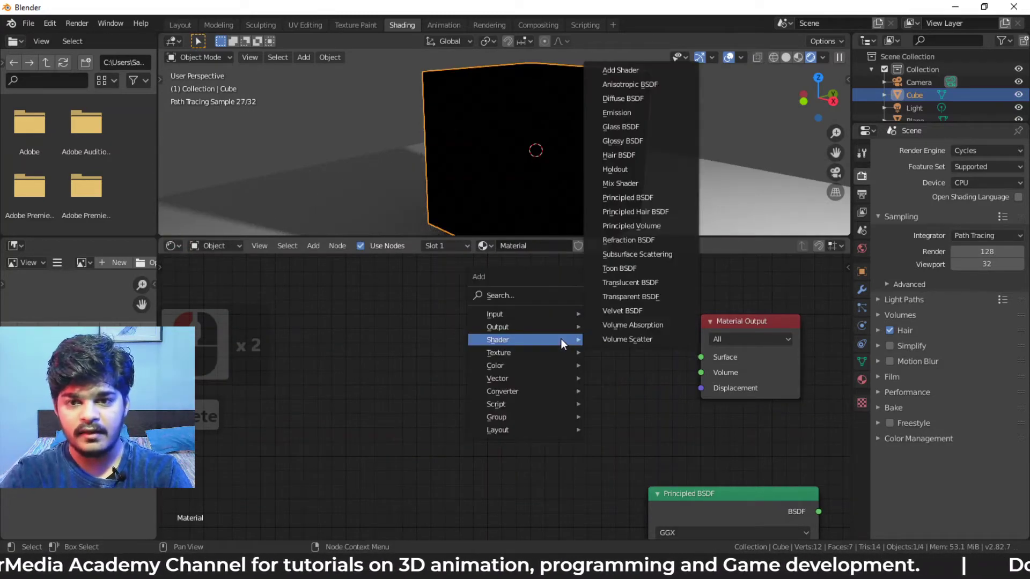
click(635, 268)
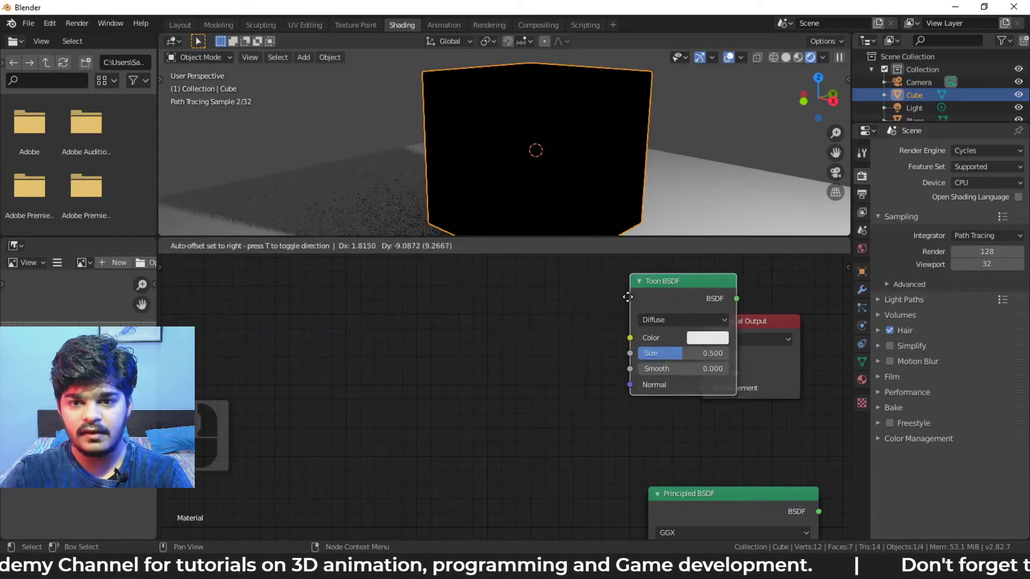
click(524, 331)
drag(631, 355, 700, 357)
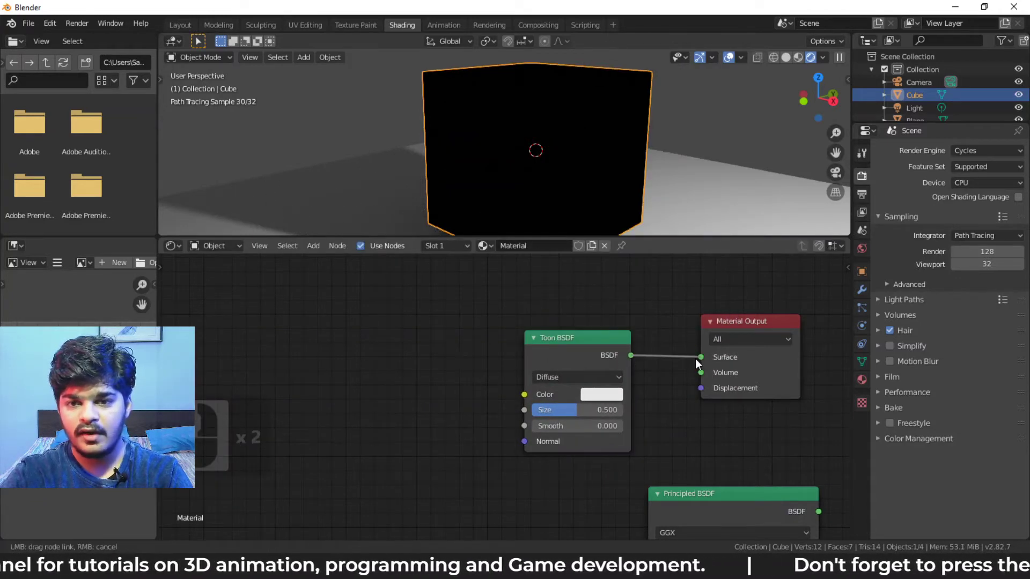
scroll(560, 176, down, 5)
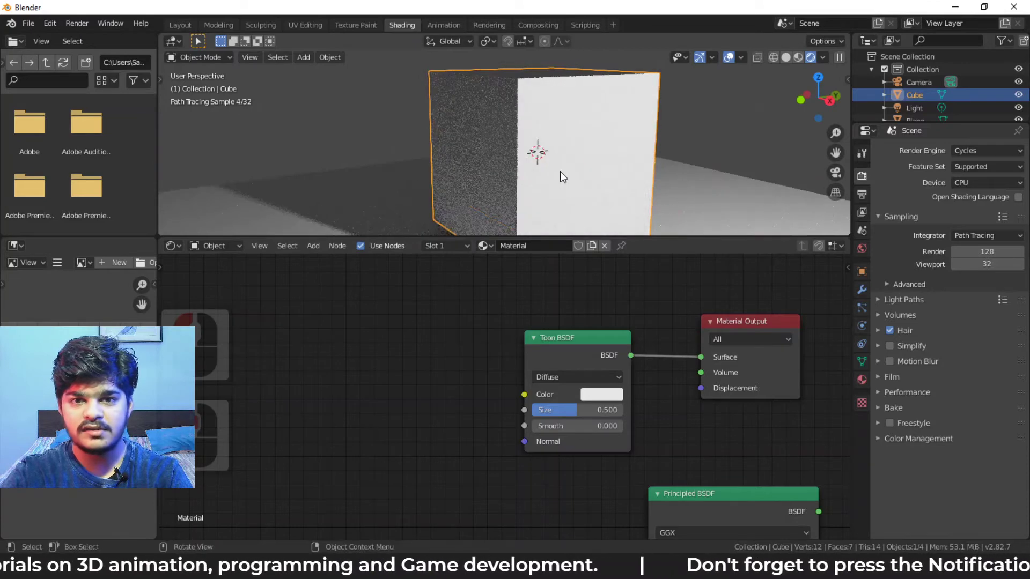
scroll(565, 184, down, 3)
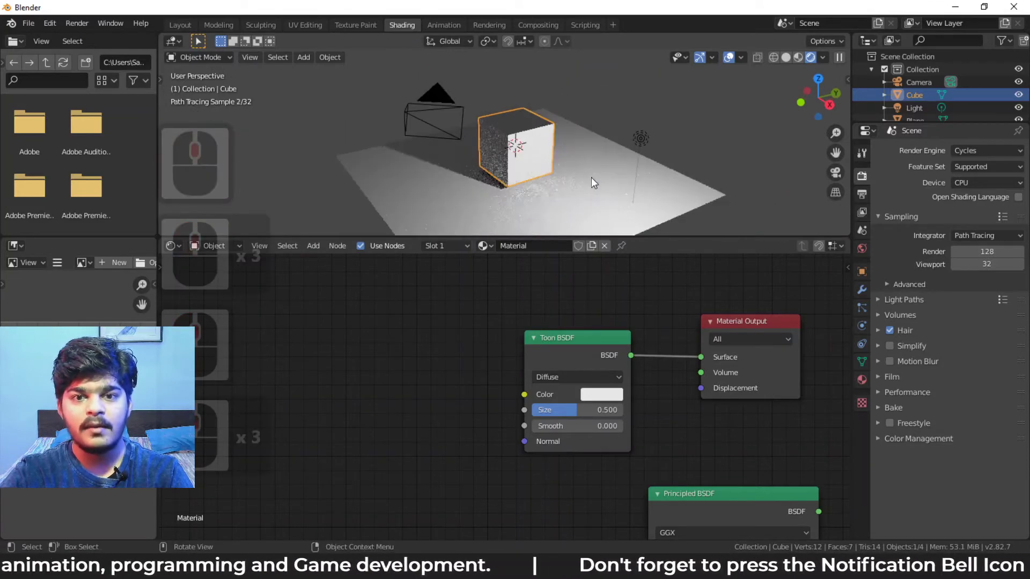
middle_drag(566, 177, 537, 191)
scroll(556, 177, up, 3)
scroll(557, 176, up, 1)
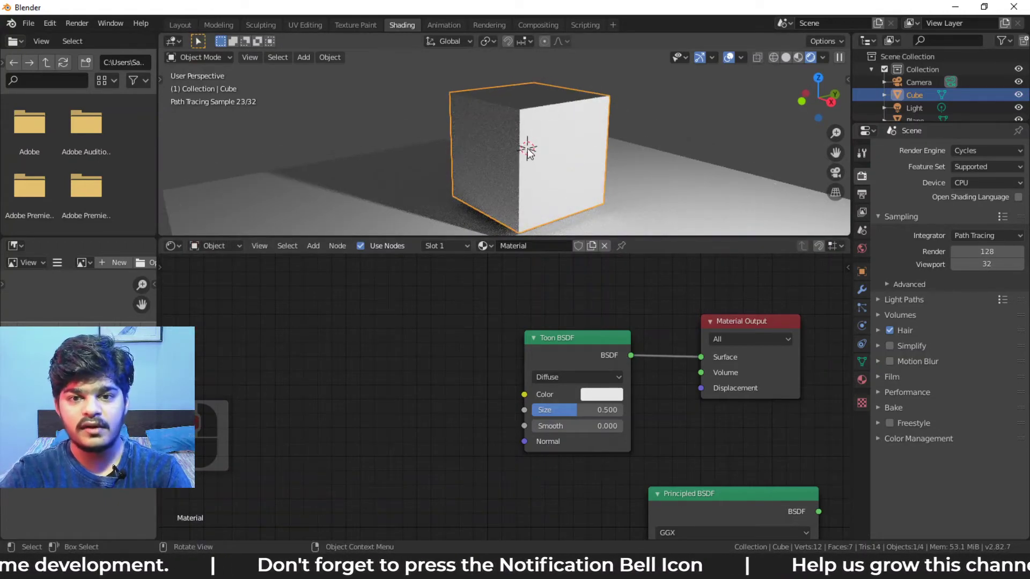
Rearrange the Toon BSDF and Principled BSDF nodes, and connect the Principled BSDF to the Material Output's Surface input for comparison
drag(596, 337, 488, 319)
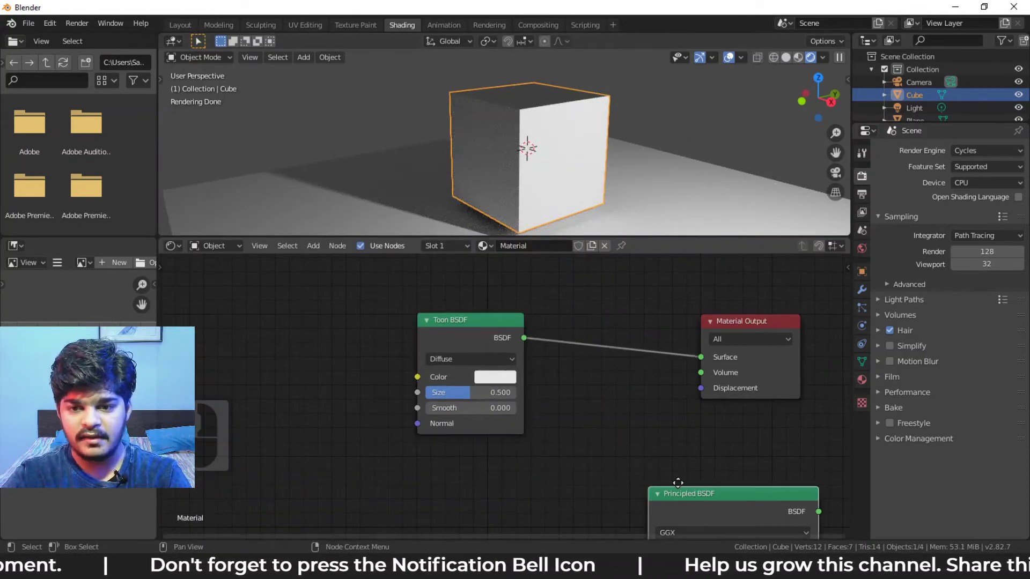
drag(691, 492, 526, 422)
drag(653, 442, 700, 356)
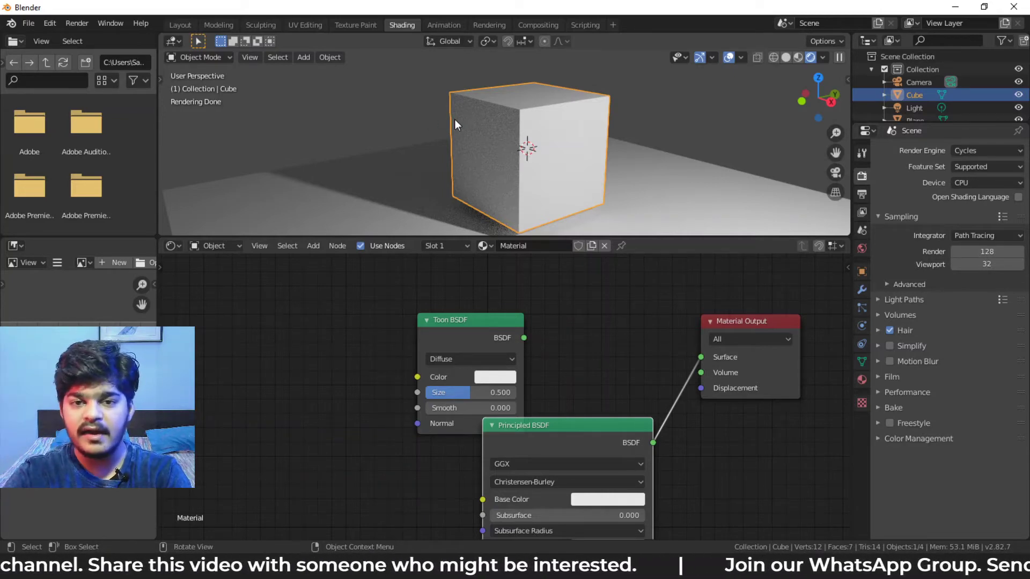
scroll(454, 119, down, 3)
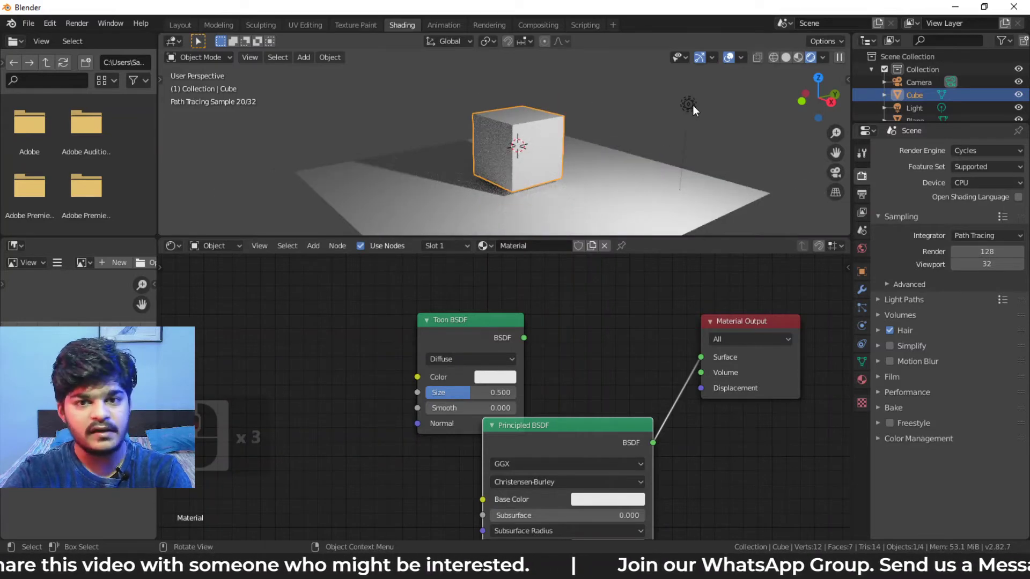
scroll(470, 153, up, 8)
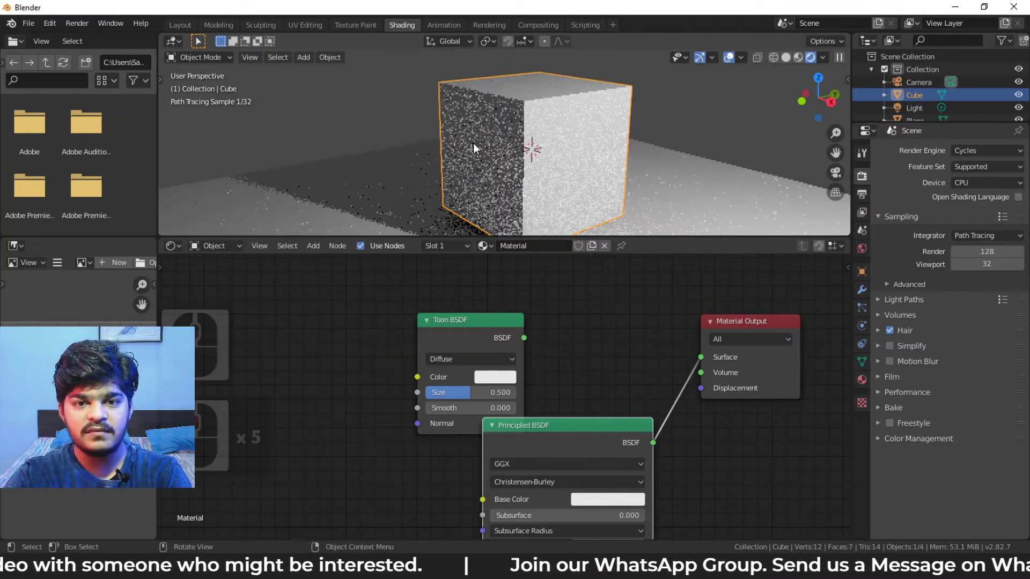
Connect the Toon BSDF to the Material Output's Surface input and inspect the cube's shading
scroll(465, 140, down, 2)
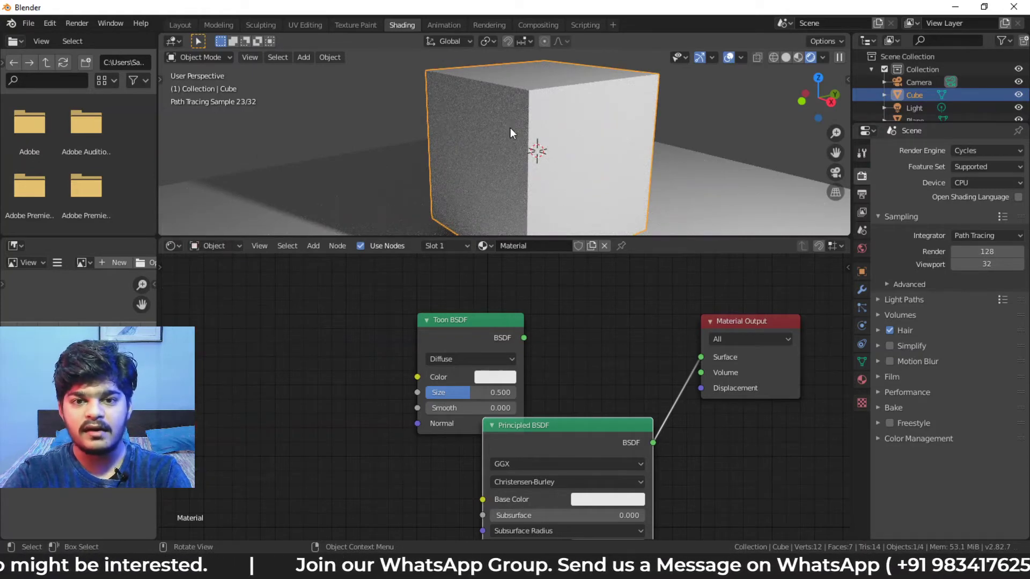
drag(524, 337, 706, 359)
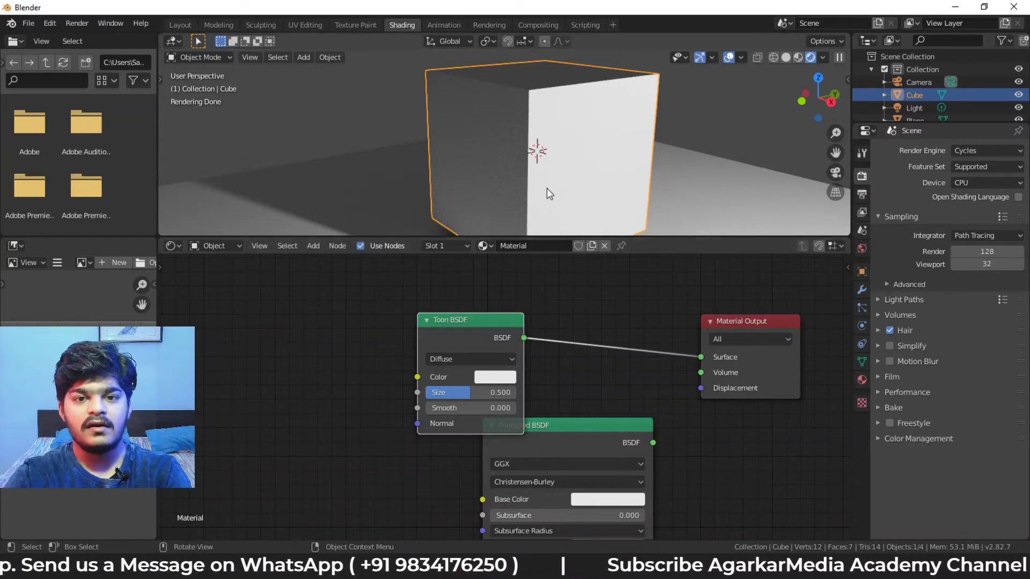
middle_drag(546, 189, 550, 183)
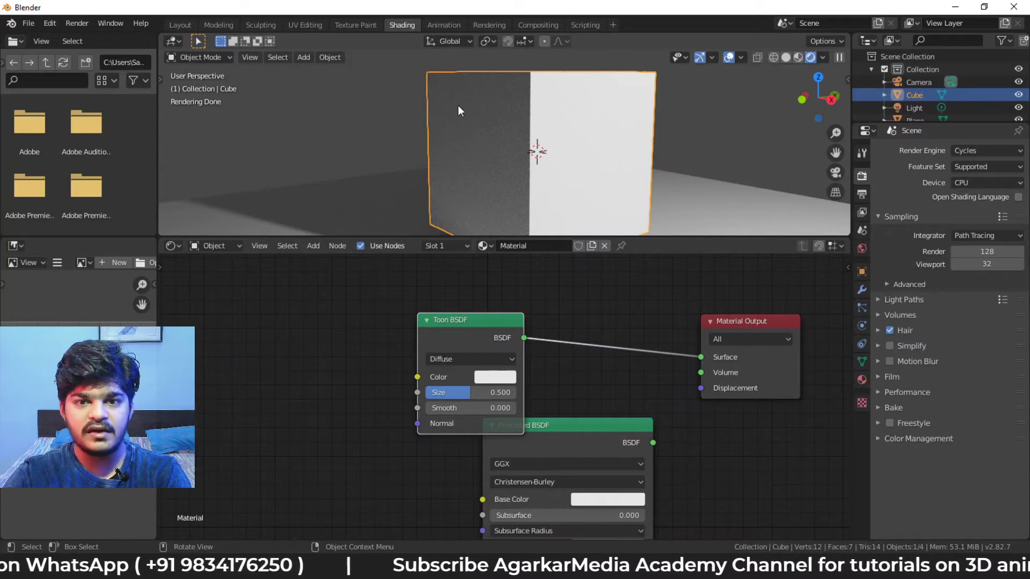
middle_drag(481, 110, 487, 154)
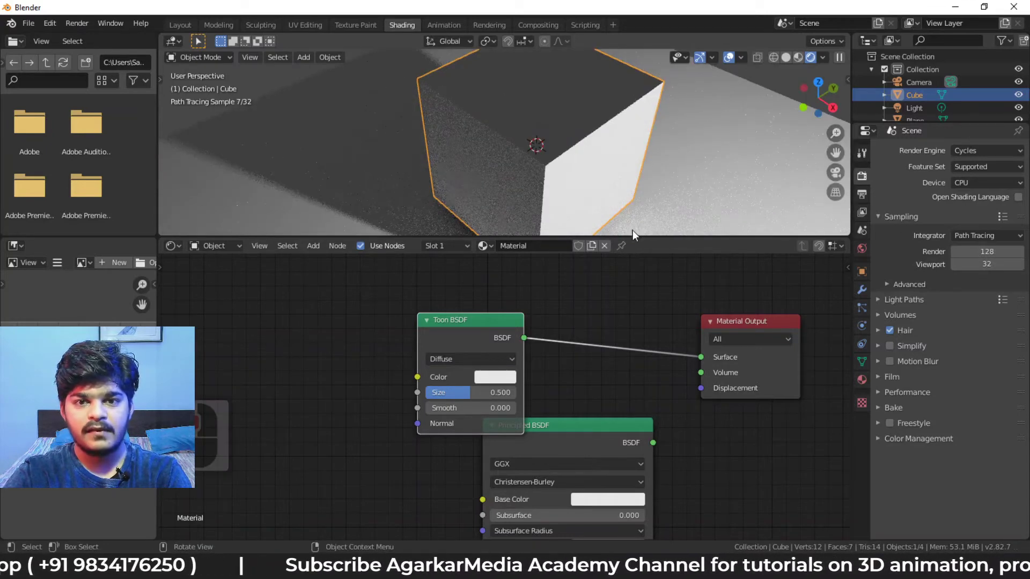
Connect the Principled BSDF to the Surface input for comparison, and reconnect the Toon BSDF to it
drag(653, 443, 701, 357)
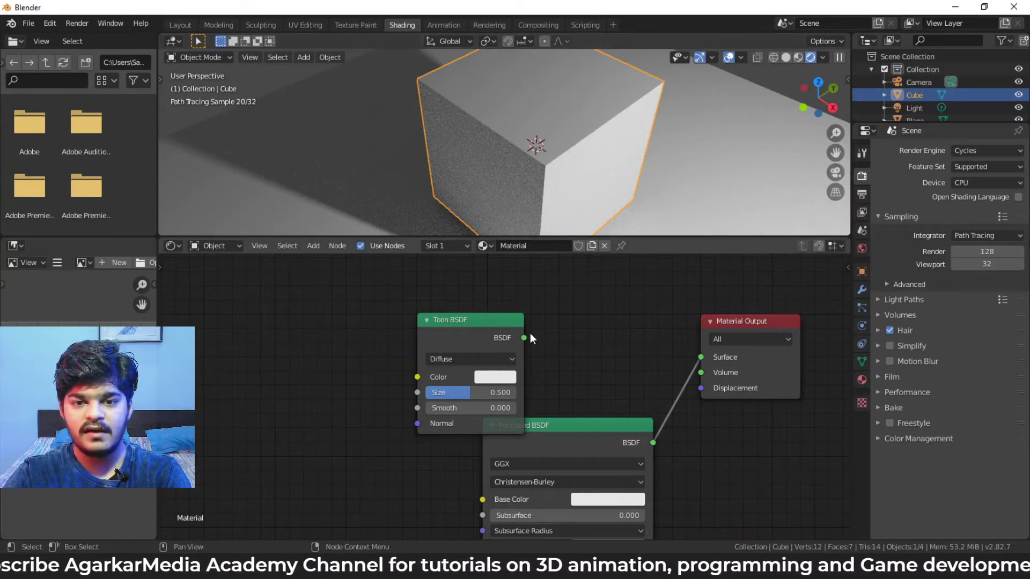
drag(524, 338, 700, 358)
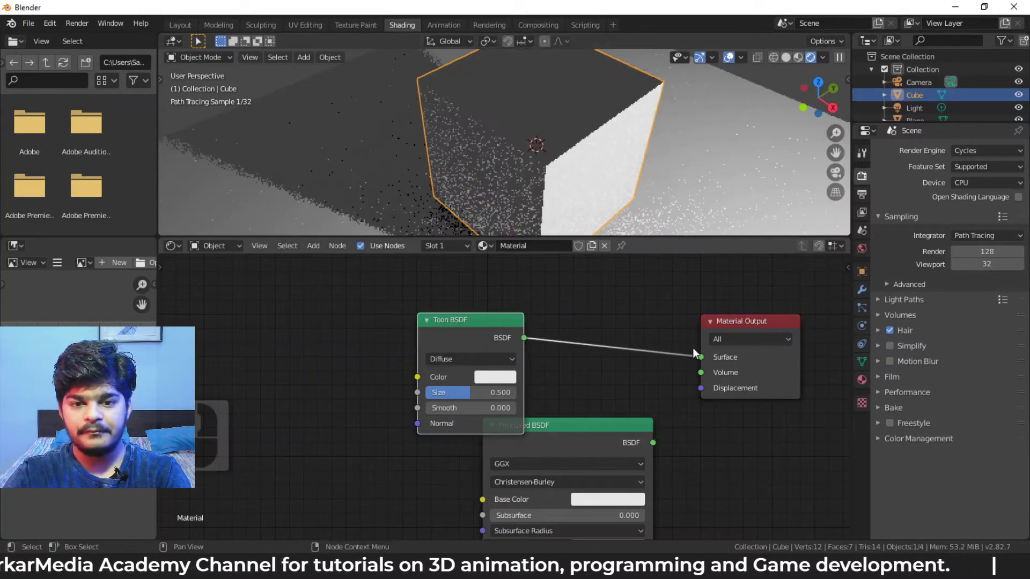
middle_drag(481, 143, 501, 150)
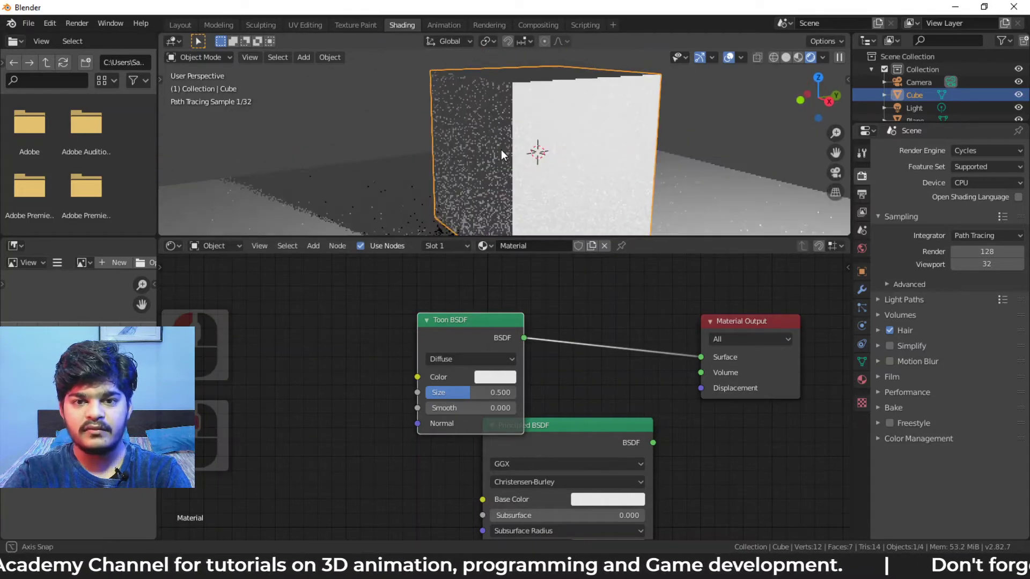
Reduce the Toon BSDF's size to 0.292 and inspect the lit face of the cube
mouse_move(463, 394)
mouse_down()
mouse_move(493, 394)
mouse_move(441, 394)
mouse_move(450, 394)
mouse_up()
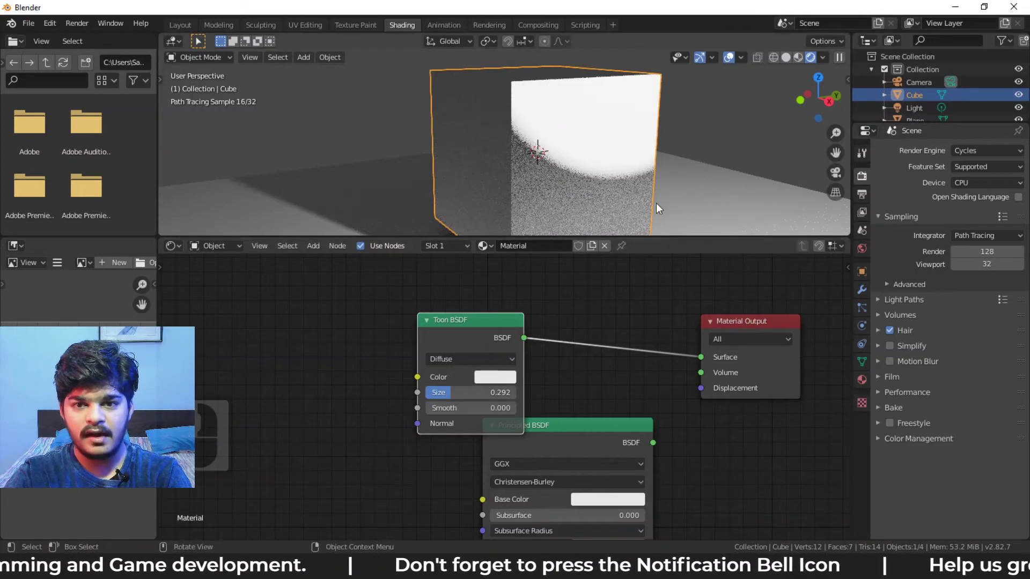
middle_drag(724, 168, 675, 157)
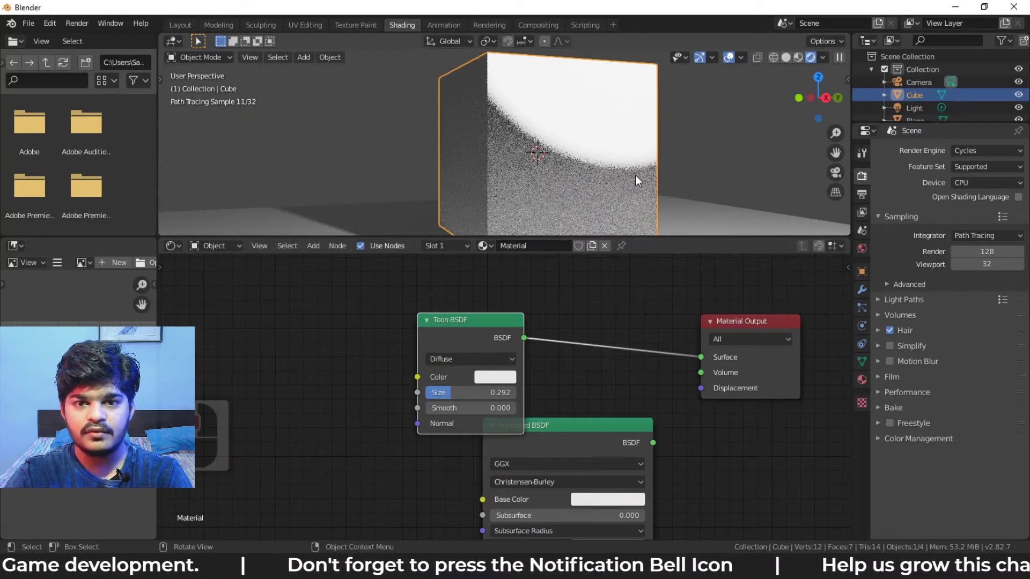
click(457, 396)
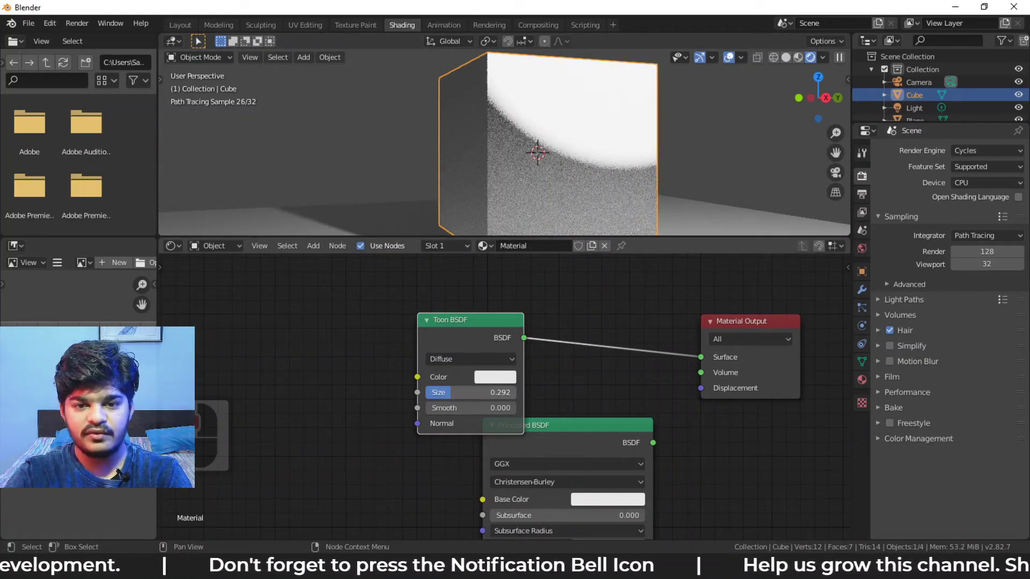
Set the Toon BSDF's smooth to 0.346 and its size to 0.000, and inspect the cube
click(444, 409)
drag(443, 410, 429, 393)
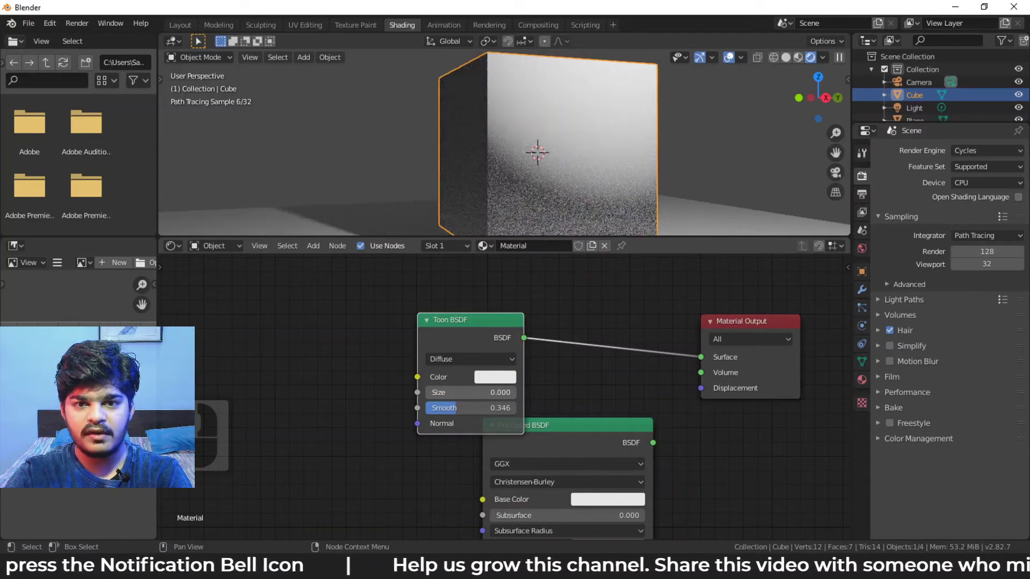
mouse_move(588, 183)
middle_down()
mouse_move(593, 196)
mouse_move(603, 179)
middle_up()
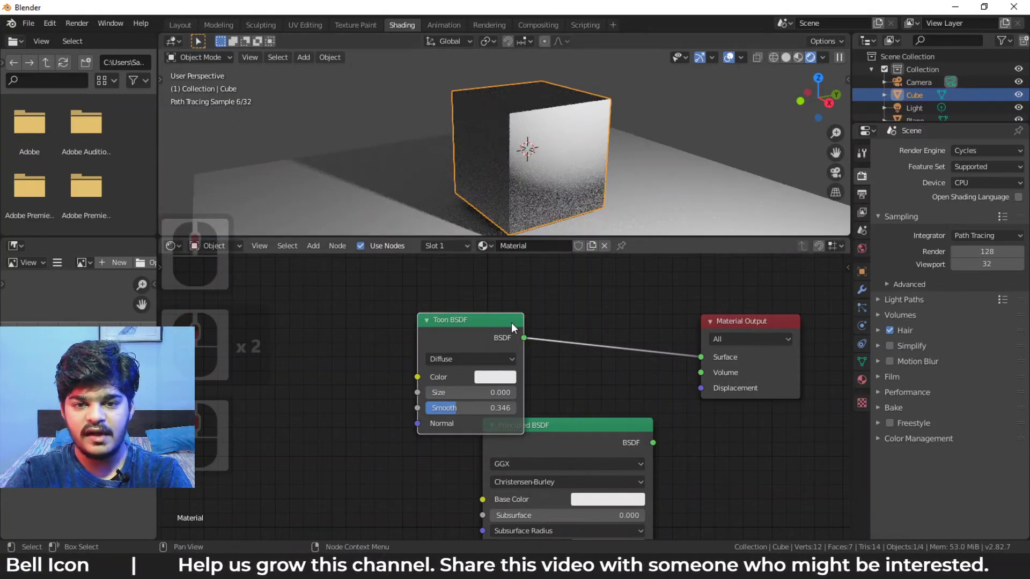
Replace the Toon BSDF with a Translucent BSDF connected to the Material Output's Surface input and inspect the cube
key(Delete)
key(shift+a)
mouse_move(514, 310)
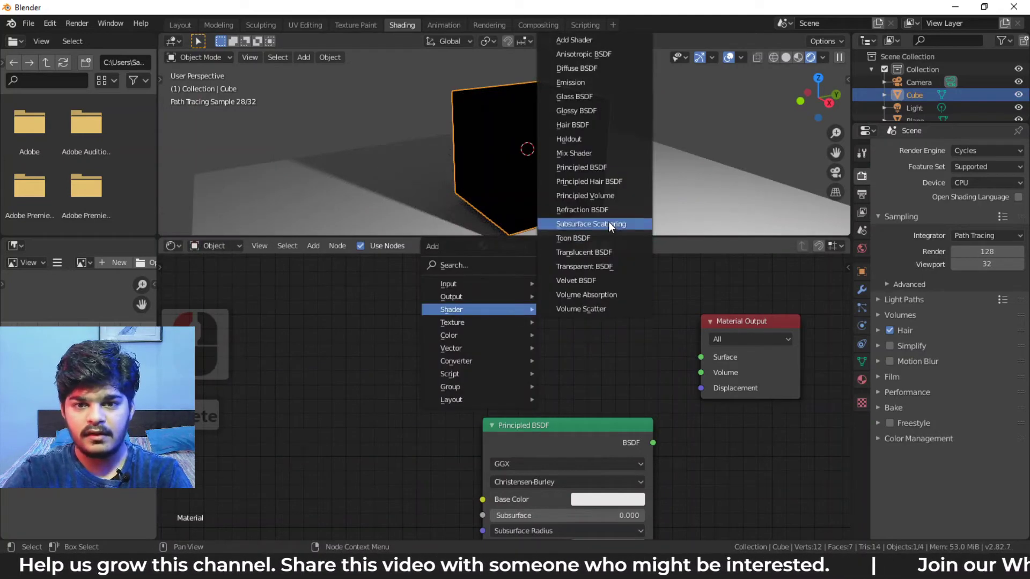
click(591, 253)
click(533, 325)
drag(633, 345, 695, 358)
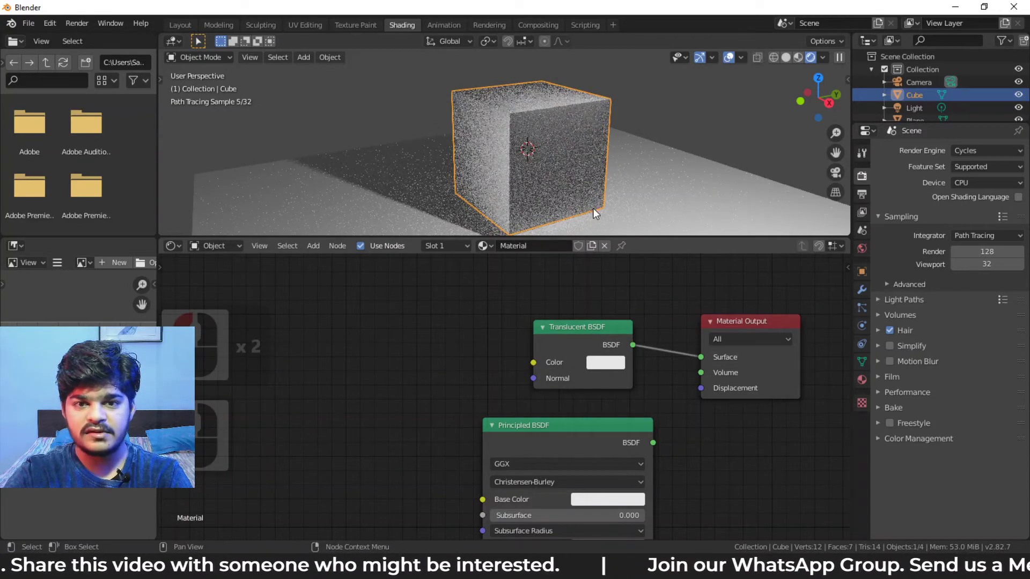
scroll(577, 195, up, 1)
middle_drag(602, 189, 626, 192)
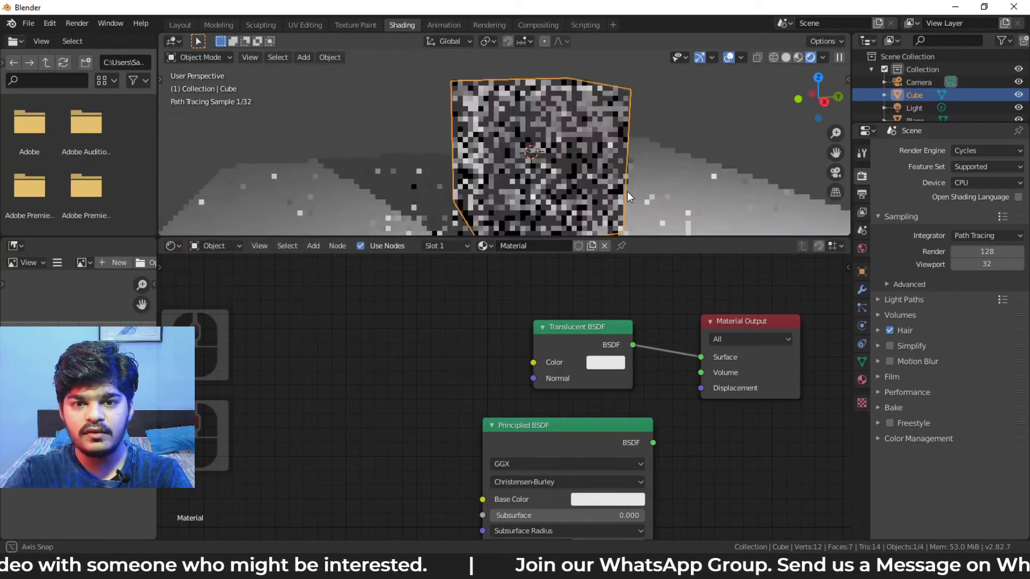
Show the Translucent BSDF's colour settings without changing them, and view the cube from another side
click(598, 362)
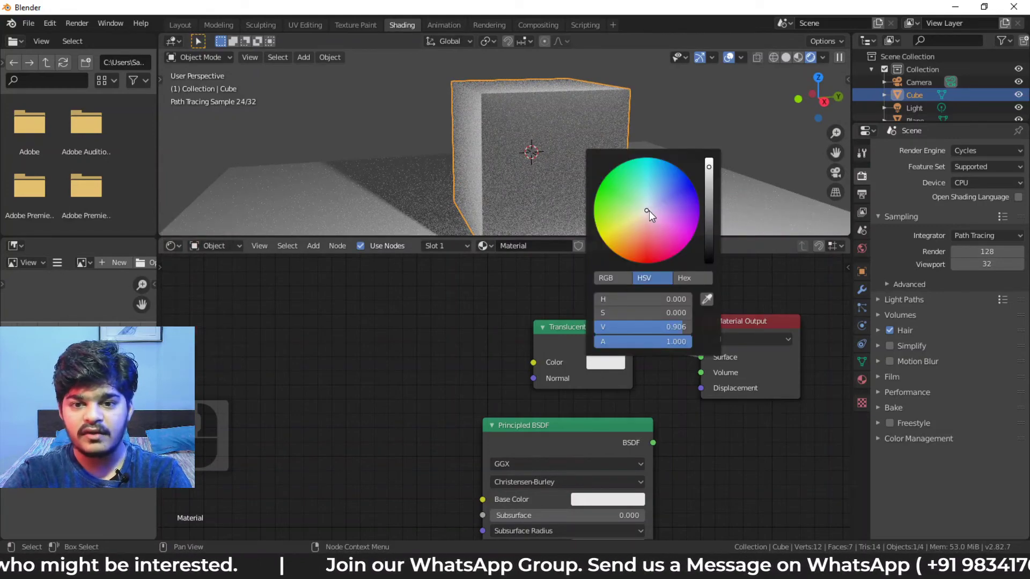
click(596, 329)
middle_drag(508, 118, 586, 141)
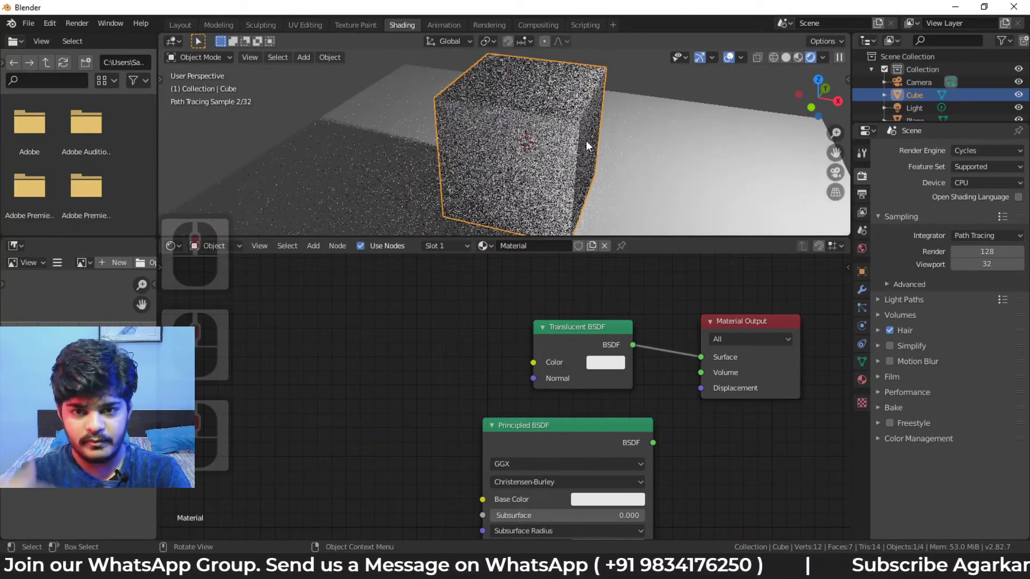
Move the Translucent BSDF's link to the Material Output's Volume input, inspect the cube, and shift the node away from the output
drag(633, 345, 680, 336)
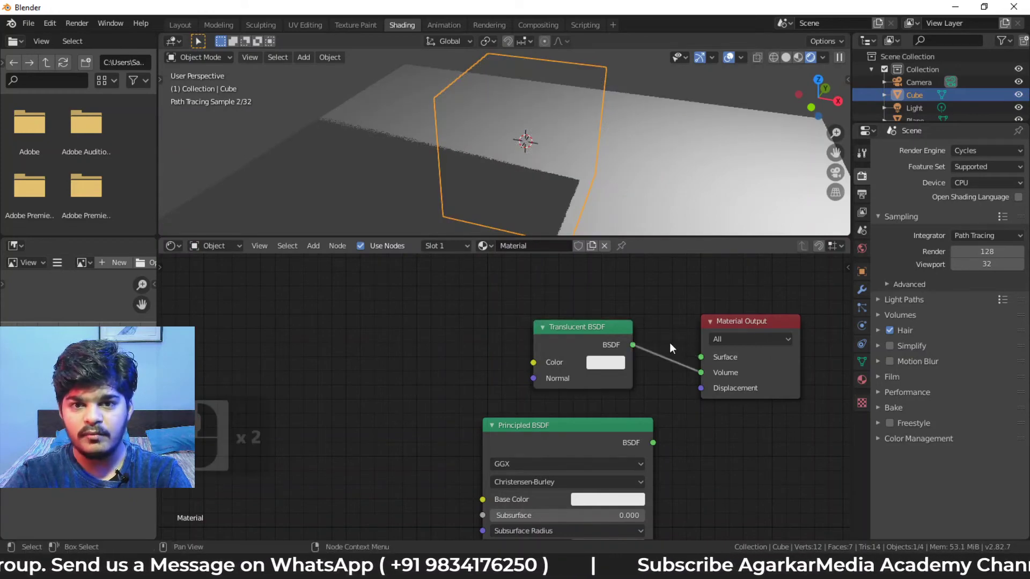
middle_drag(527, 183, 538, 161)
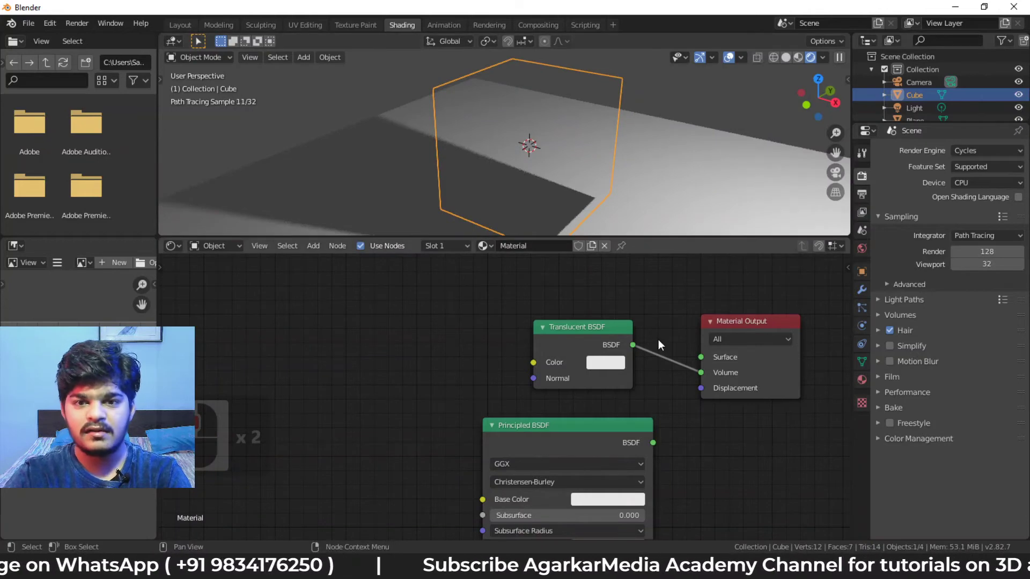
click(613, 337)
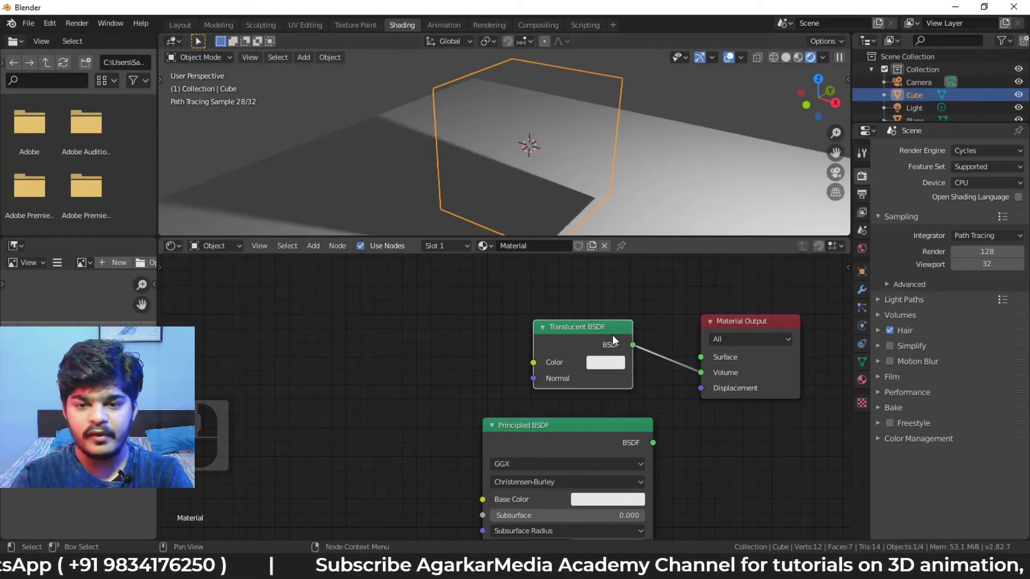
scroll(612, 335, up, 2)
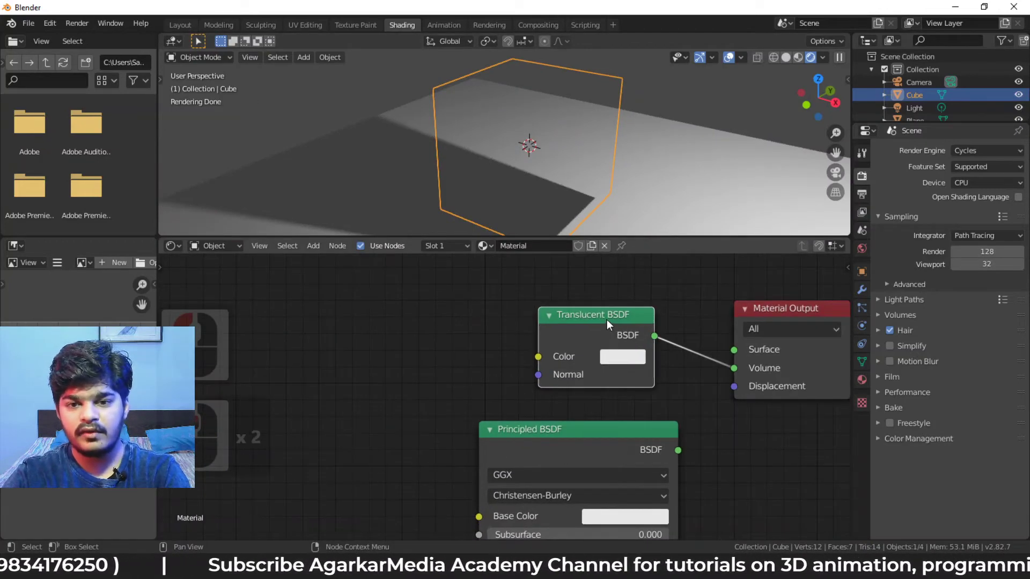
drag(606, 320, 541, 320)
scroll(535, 320, down, 3)
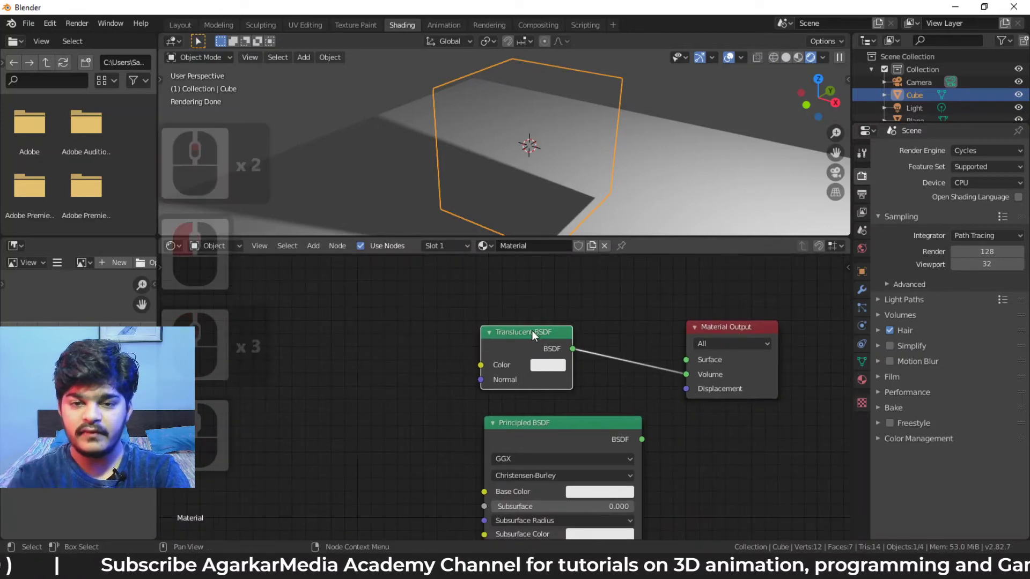
Replace the Translucent BSDF with a Transparent BSDF connected to the Material Output's Surface input and inspect the cube
key(Delete)
key(shift+a)
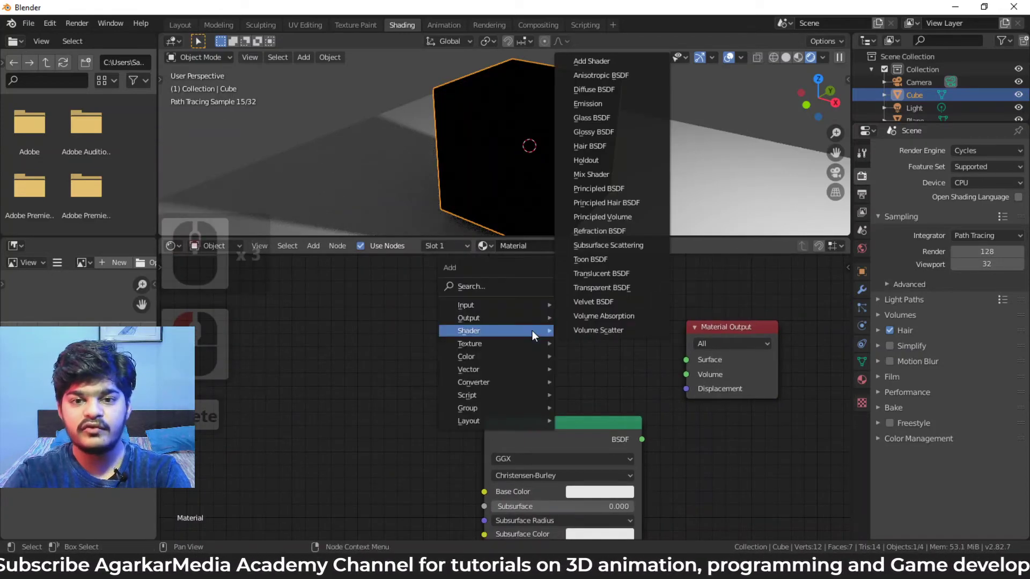
click(601, 288)
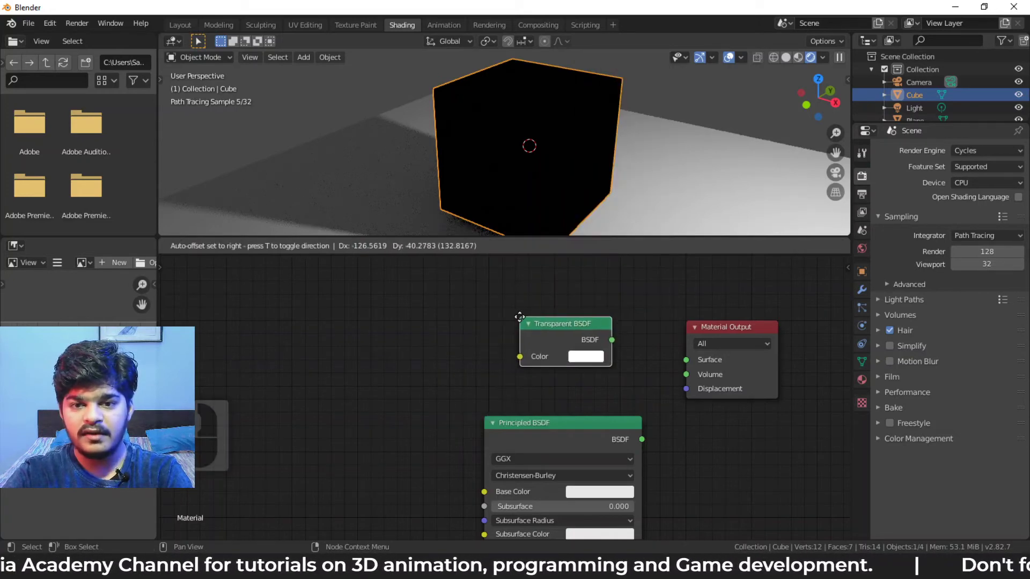
drag(612, 340, 686, 359)
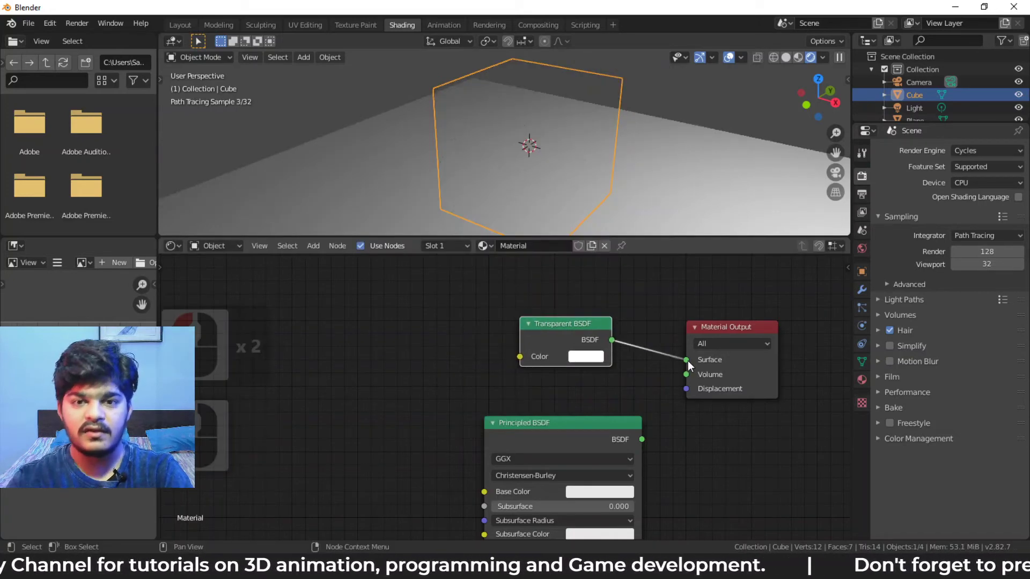
middle_drag(573, 180, 598, 223)
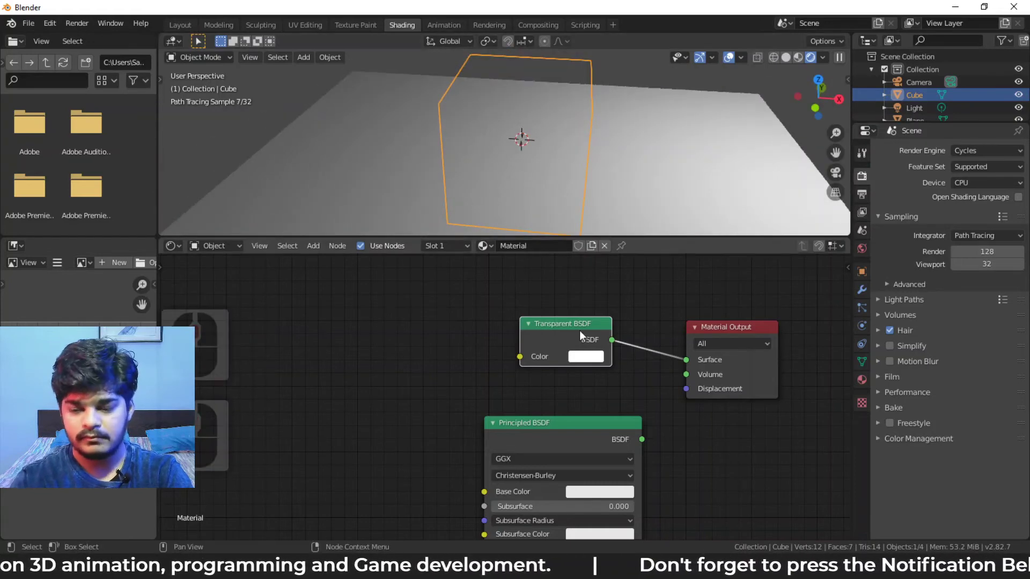
Replace the Transparent BSDF with a Velvet BSDF connected to the Material Output's Surface input and inspect the cube up close
key(shift+a)
mouse_move(579, 331)
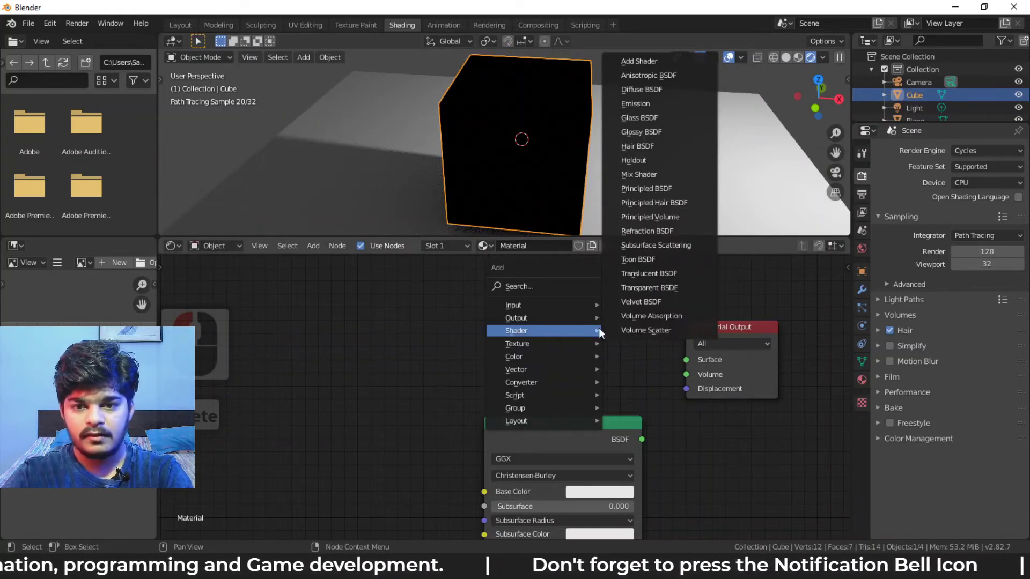
click(646, 305)
click(502, 346)
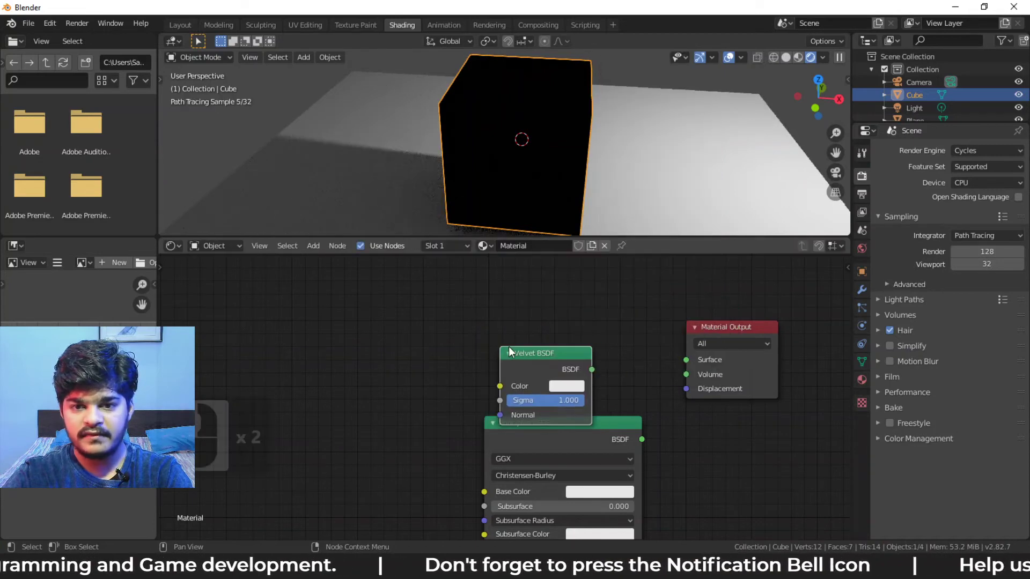
drag(592, 372, 684, 360)
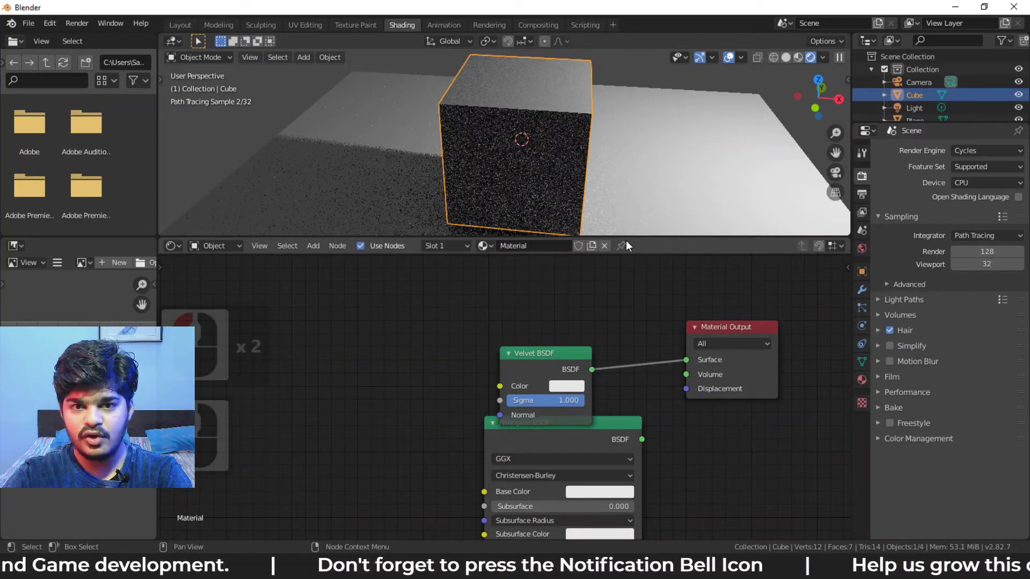
mouse_move(585, 185)
middle_down()
mouse_move(576, 157)
mouse_move(609, 218)
mouse_move(525, 186)
mouse_move(554, 191)
middle_up()
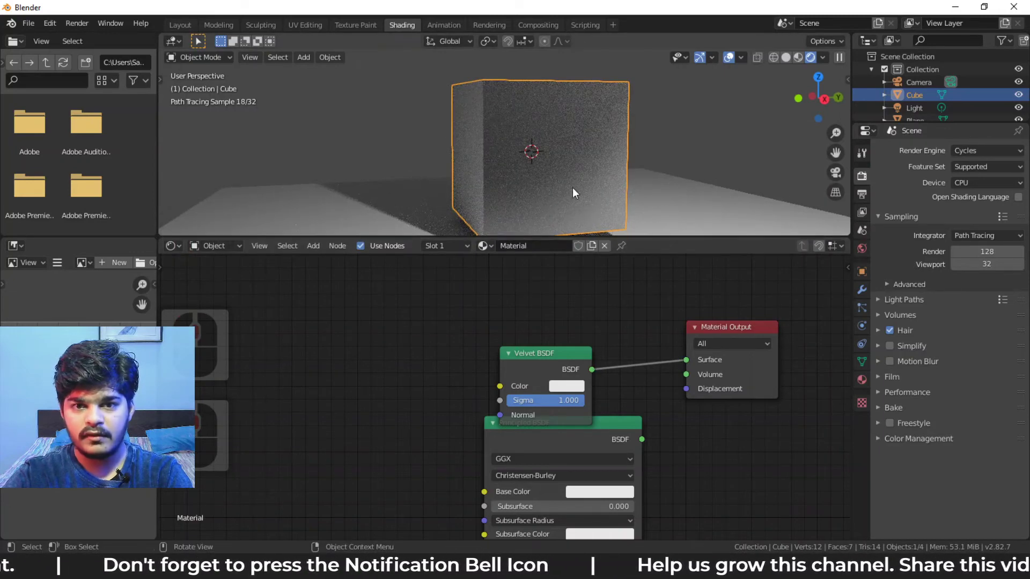
scroll(543, 161, up, 2)
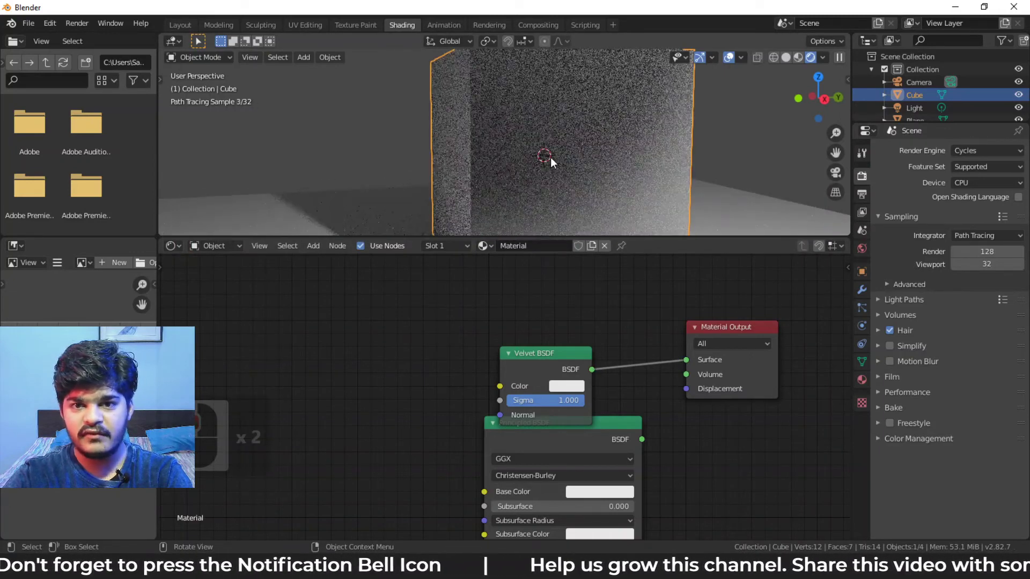
Replace the Velvet BSDF with a Volume Absorption node connected to the Material Output's Surface input
mouse_move(685, 360)
mouse_down()
mouse_move(686, 374)
mouse_move(681, 359)
mouse_up()
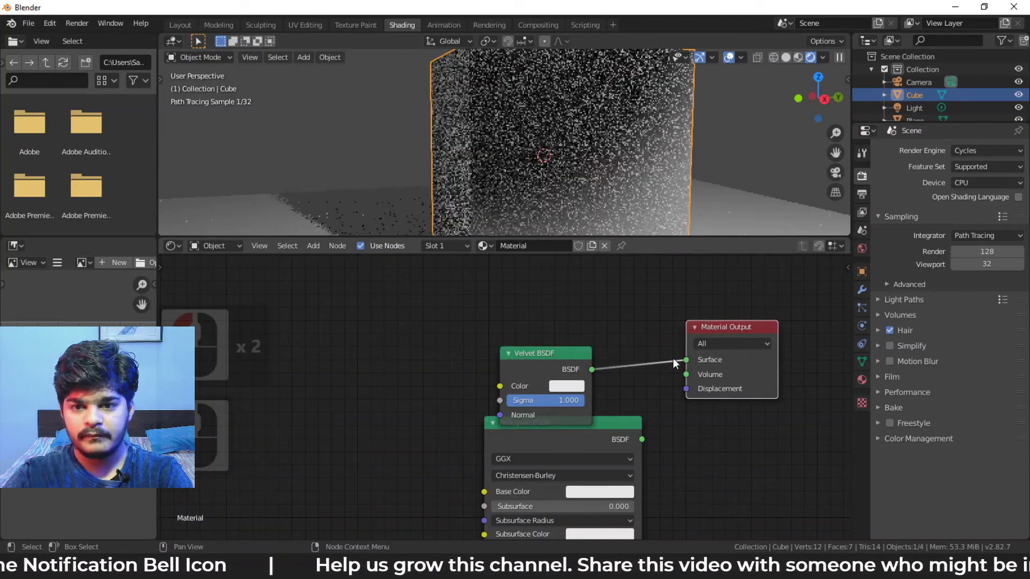
key(Delete)
key(shift+a)
mouse_move(572, 358)
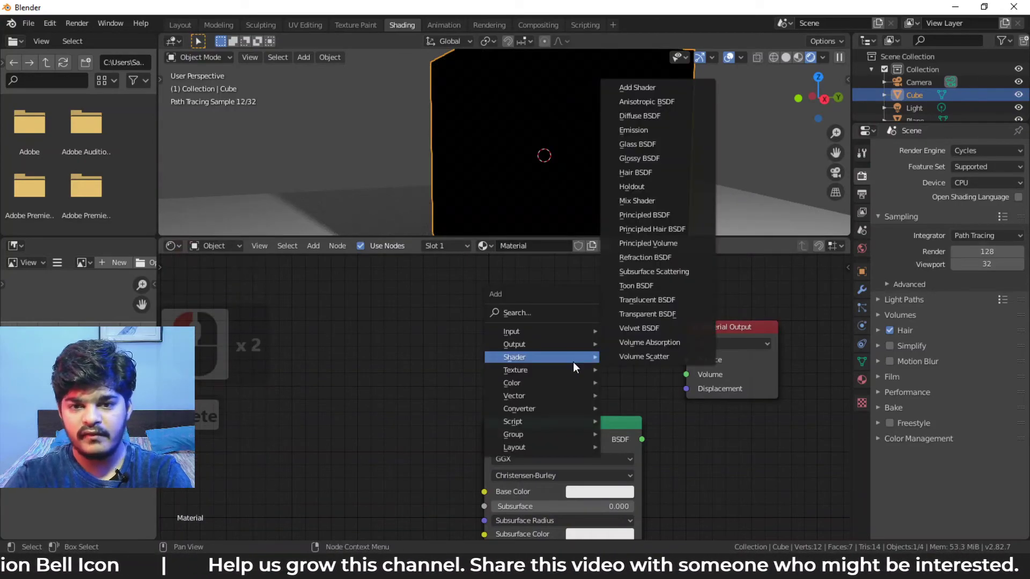
click(629, 341)
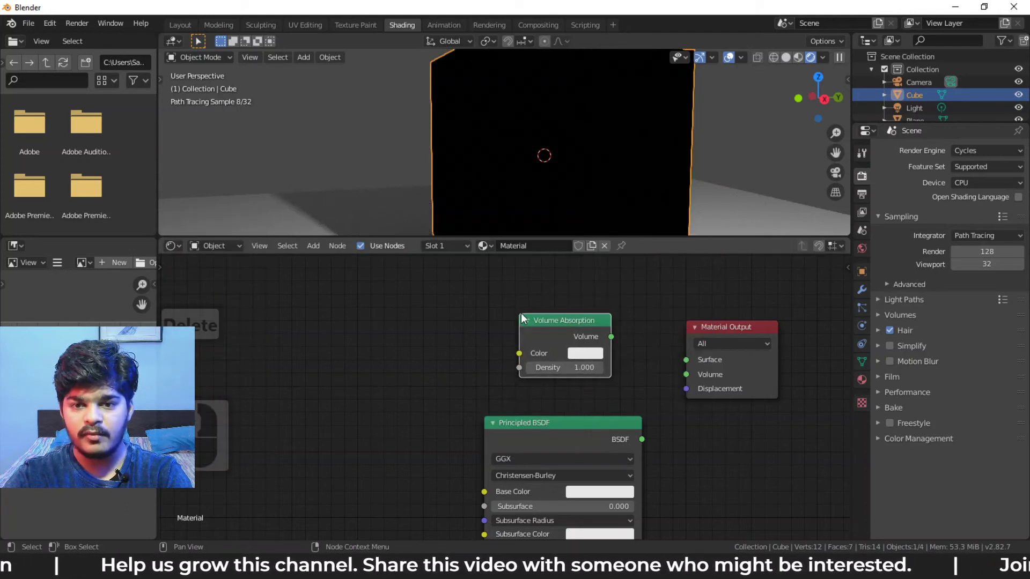
click(519, 314)
drag(612, 337, 680, 359)
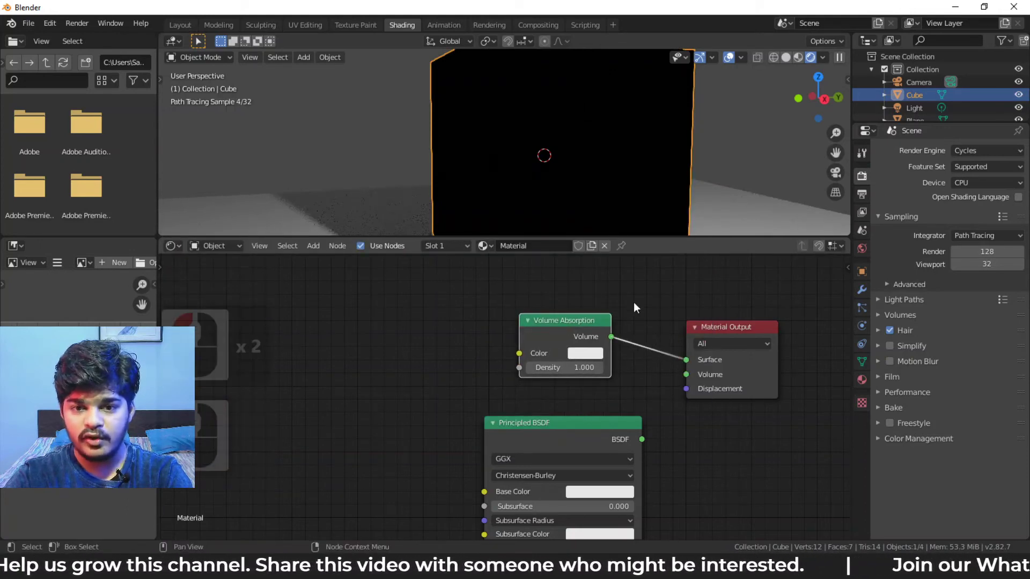
Move the Volume Absorption node's link from the Material Output's Surface input to its Volume input
scroll(591, 161, down, 3)
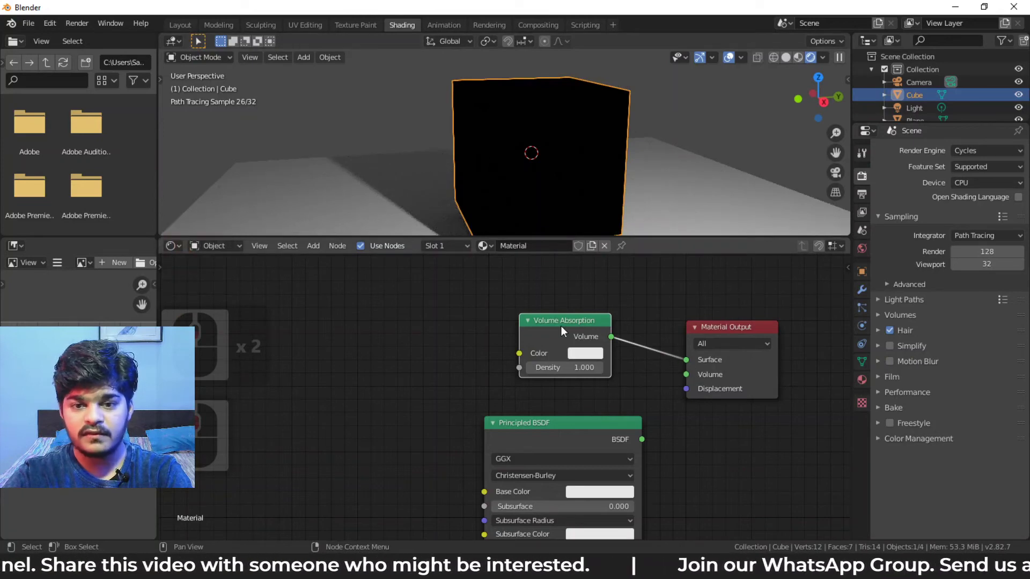
drag(687, 361, 684, 374)
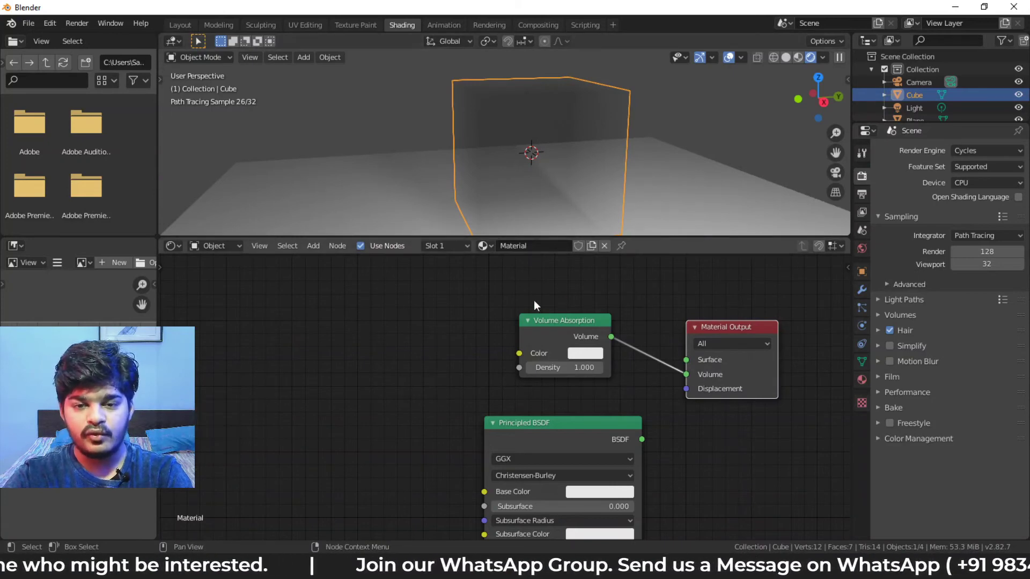
Add a Principled Volume node beside the Volume Absorption node for comparison, and set the Volume Absorption's density to 1.300
key(shift+a)
mouse_move(453, 299)
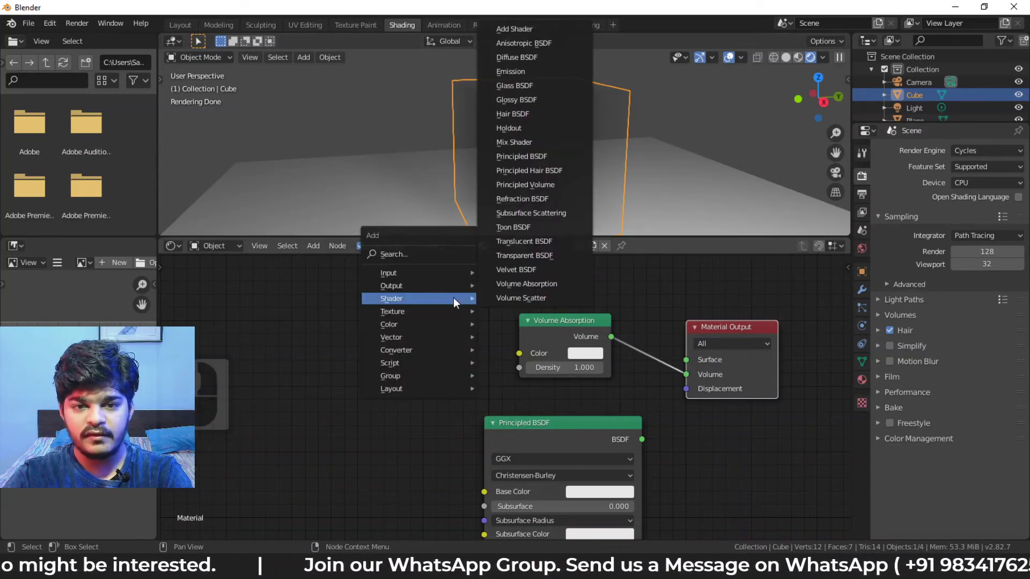
click(549, 189)
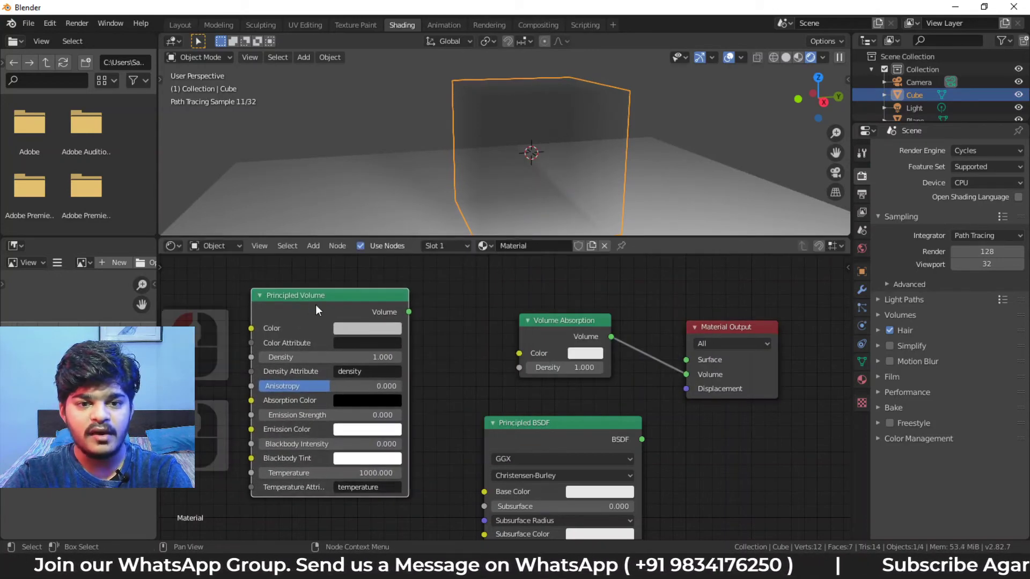
click(554, 326)
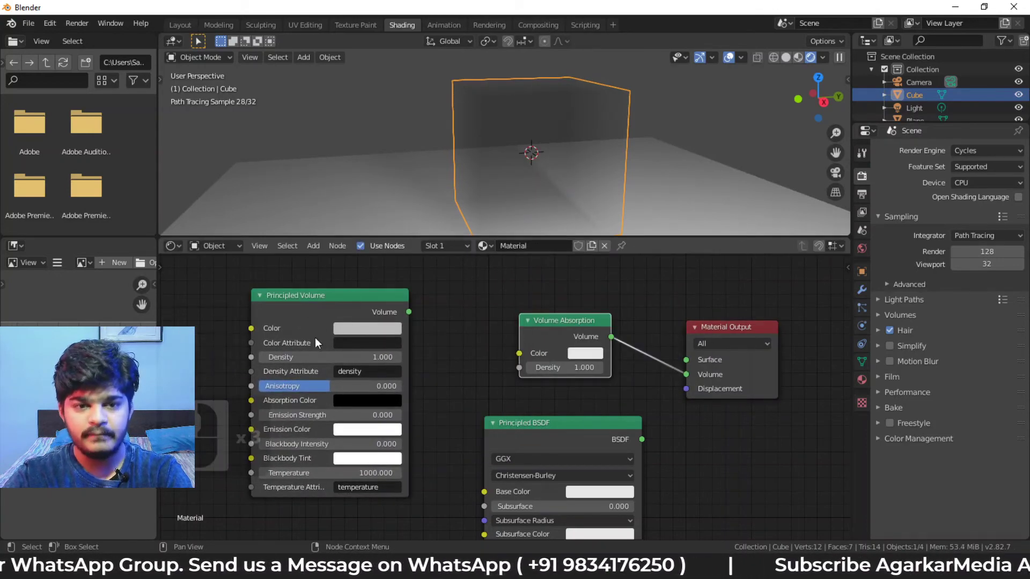
click(305, 294)
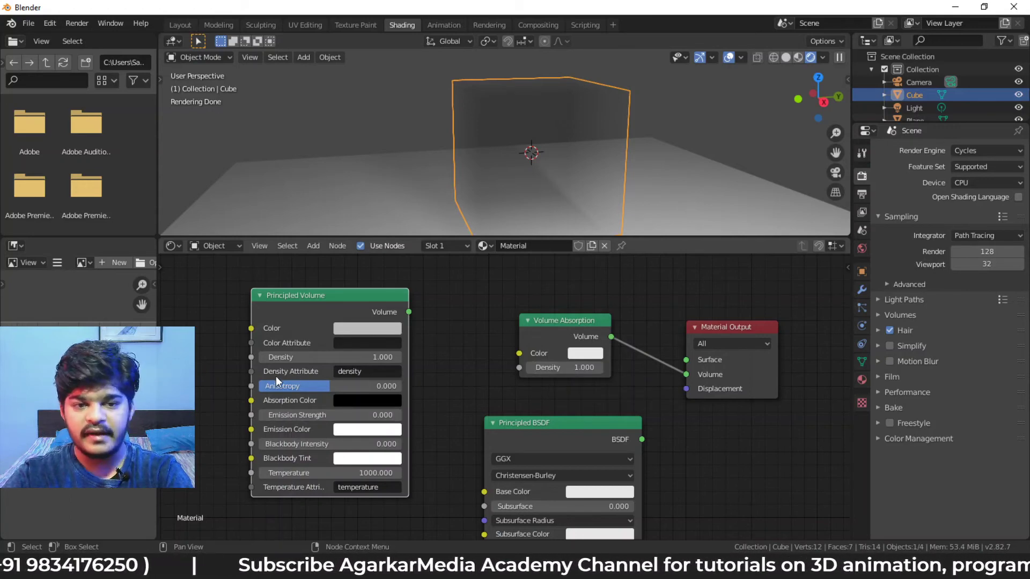
mouse_move(576, 367)
mouse_down()
mouse_move(606, 368)
mouse_move(557, 368)
mouse_move(590, 367)
mouse_up()
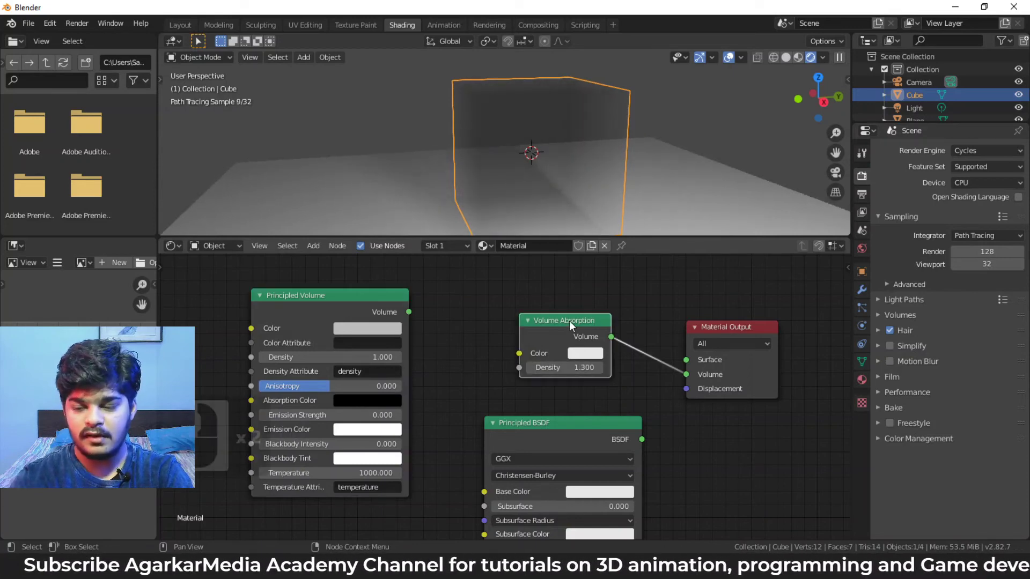
Replace the Volume Absorption with a Volume Scatter node connected to the Material Output's Volume input and set its anisotropy to 0.533
key(Delete)
key(shift+a)
mouse_move(568, 320)
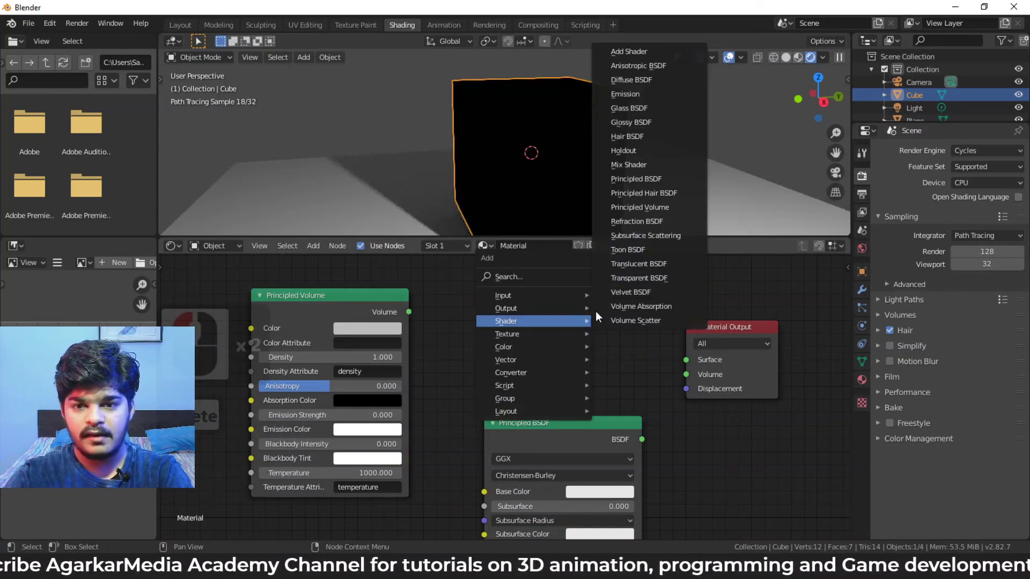
click(635, 320)
click(561, 323)
drag(631, 339, 685, 374)
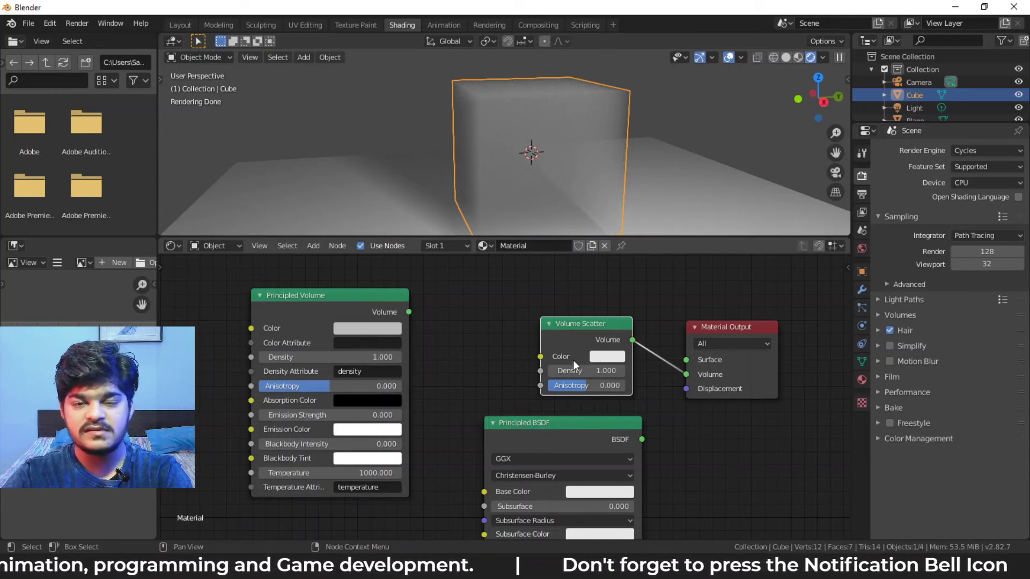
mouse_move(595, 385)
mouse_down()
mouse_move(568, 385)
mouse_move(617, 385)
mouse_move(606, 385)
mouse_up()
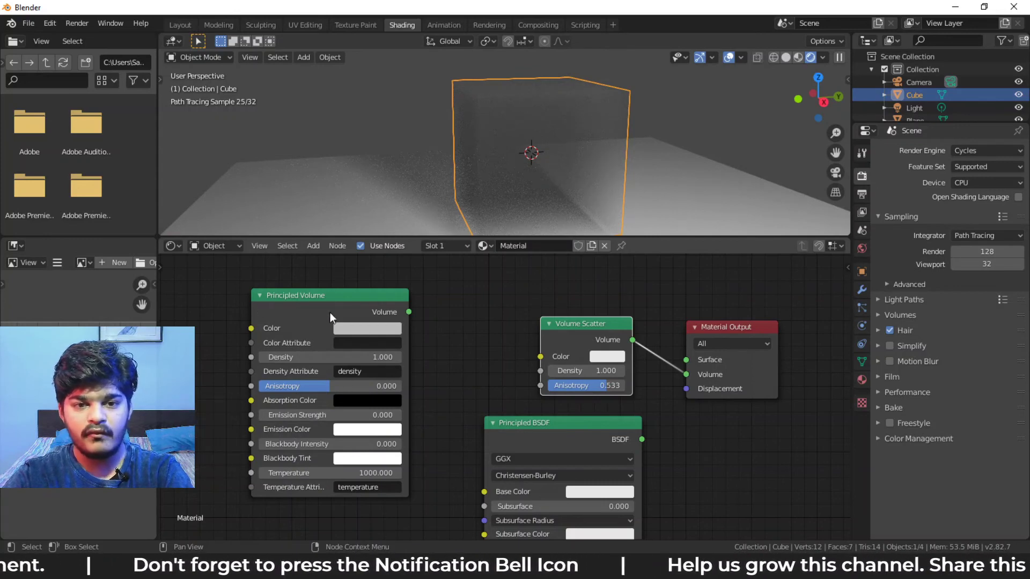
Delete the Volume Scatter and Principled Volume nodes and review the list of available shader nodes without adding one
click(588, 322)
key(Delete)
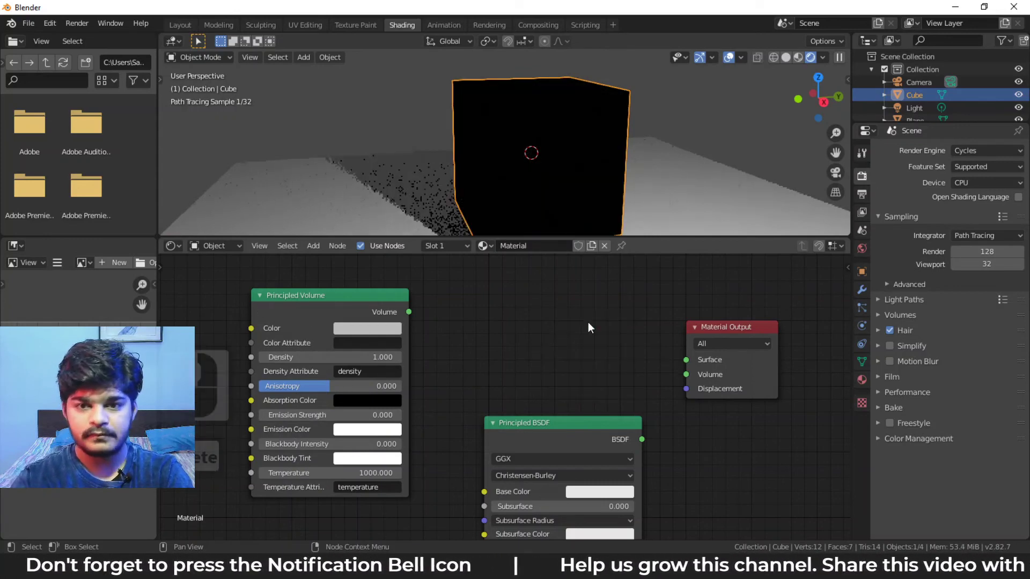
key(shift+a)
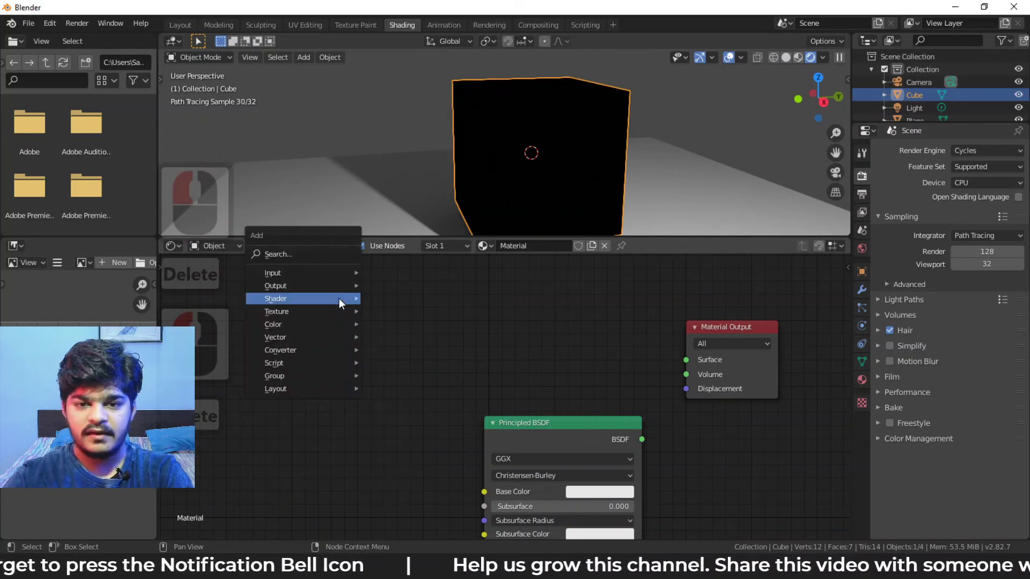
mouse_move(339, 298)
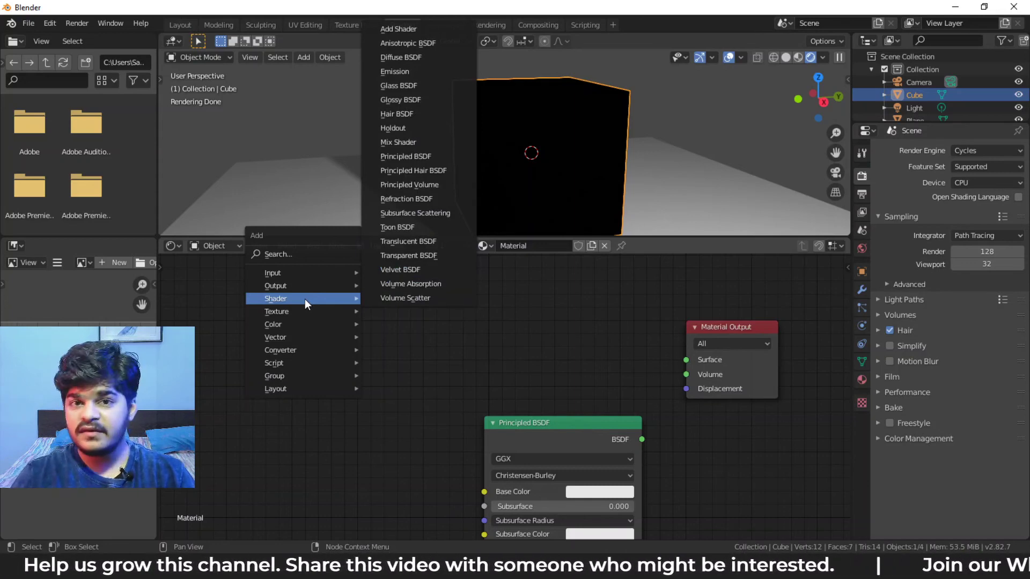
key(Escape)
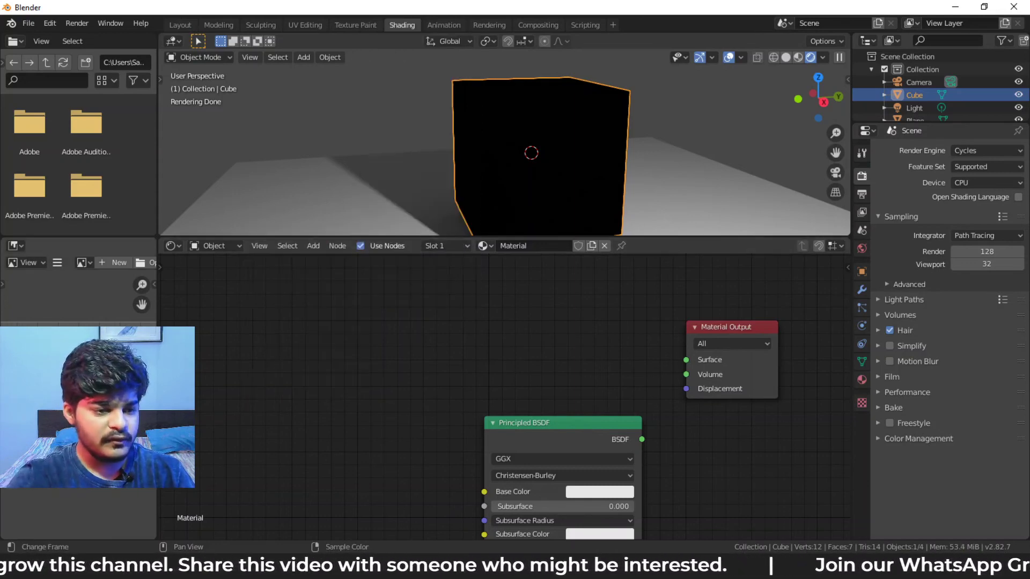